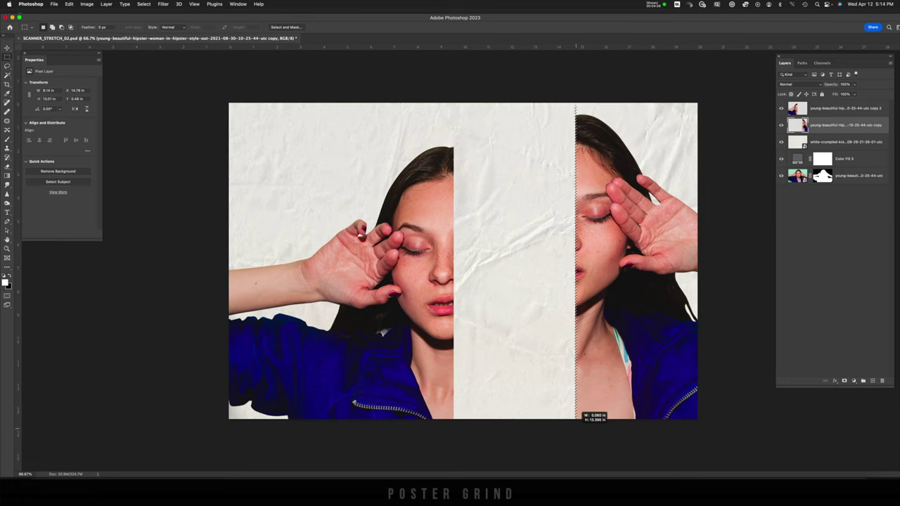
Copy the selected thin edge strip to its own layer and stretch it about 5.3 in wide across the gap between the face halves.
{"action": "key", "text": "ctrl+j"}
{"action": "key", "text": "ctrl+t"}
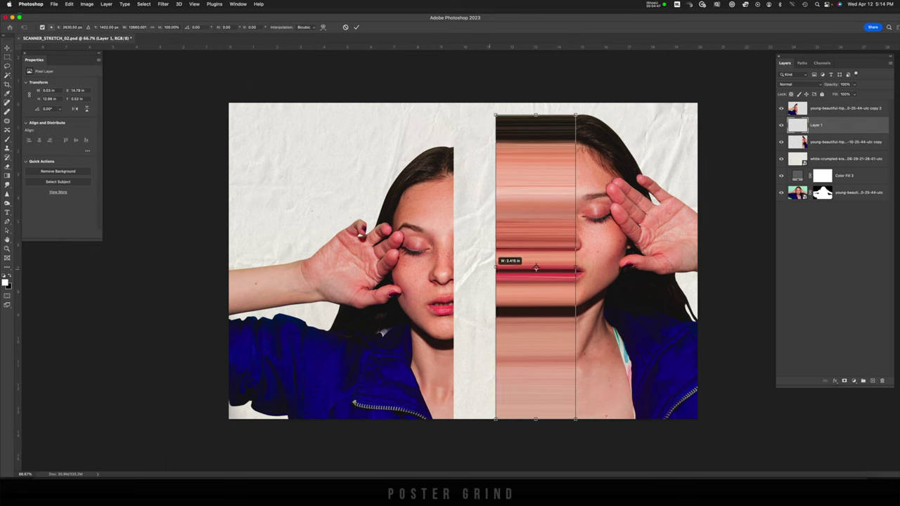
{"action": "left_click_drag", "start_coordinate": [575, 268], "coordinate": [452, 268]}
Warp the stretched strip with a 5 x 5 grid, pulling its left-side points down to line up with the left face half.
{"action": "right_click", "coordinate": [546, 177]}
{"action": "left_click", "coordinate": [573, 241]}
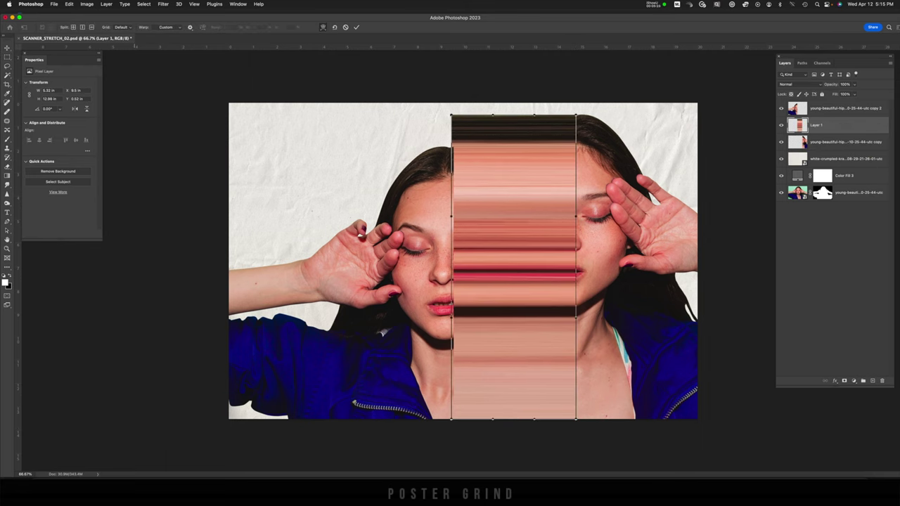
{"action": "left_click", "coordinate": [123, 27]}
{"action": "left_click", "coordinate": [122, 43]}
{"action": "left_click_drag", "start_coordinate": [452, 298], "coordinate": [451, 335]}
{"action": "left_click_drag", "start_coordinate": [476, 298], "coordinate": [477, 335]}
{"action": "left_click_drag", "start_coordinate": [452, 237], "coordinate": [452, 263]}
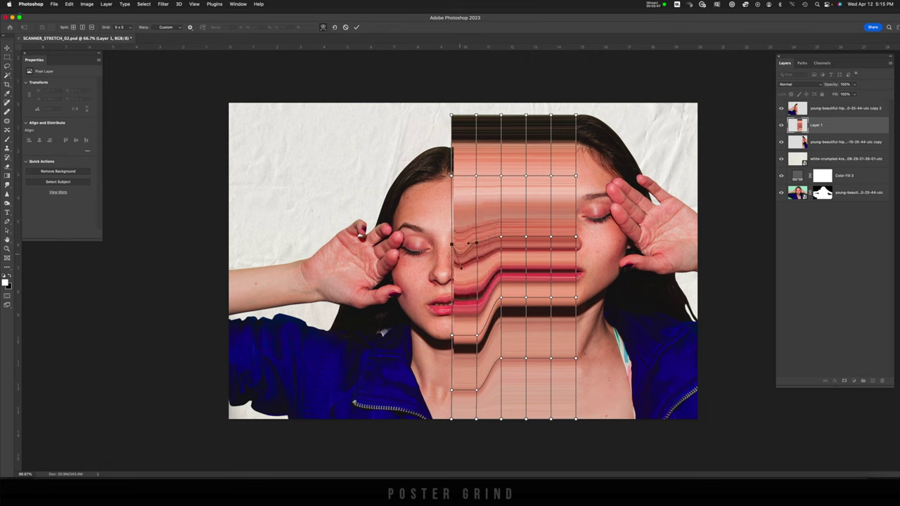
Shape the strip's warp grid into waves joining the hair, lips and chin of both face halves, and apply the warp.
{"action": "left_click_drag", "start_coordinate": [451, 115], "coordinate": [479, 125]}
{"action": "left_click_drag", "start_coordinate": [551, 115], "coordinate": [551, 134]}
{"action": "left_click_drag", "start_coordinate": [502, 167], "coordinate": [513, 166]}
{"action": "left_click_drag", "start_coordinate": [526, 236], "coordinate": [529, 230]}
{"action": "left_click_drag", "start_coordinate": [526, 298], "coordinate": [530, 288]}
{"action": "left_click_drag", "start_coordinate": [451, 335], "coordinate": [451, 329]}
{"action": "left_click_drag", "start_coordinate": [452, 175], "coordinate": [451, 207]}
{"action": "left_click_drag", "start_coordinate": [551, 298], "coordinate": [552, 312]}
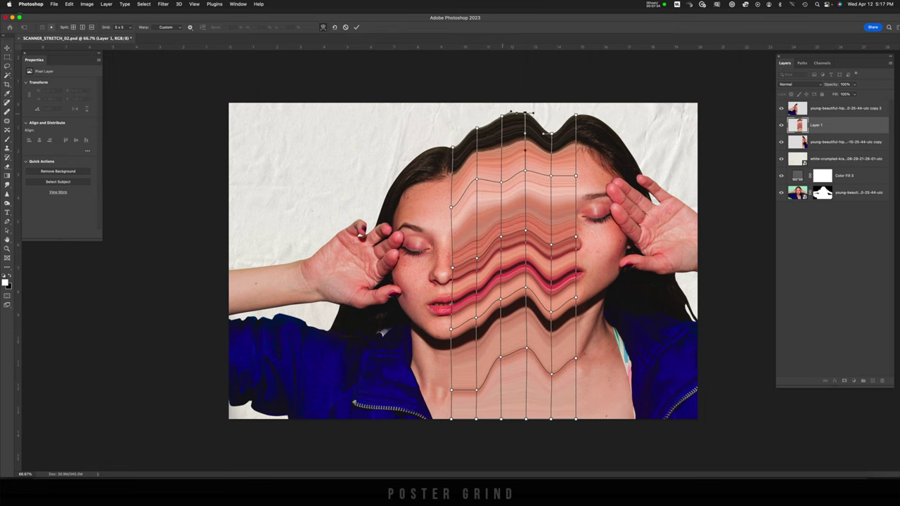
{"action": "left_click_drag", "start_coordinate": [501, 116], "coordinate": [497, 128]}
{"action": "left_click_drag", "start_coordinate": [477, 335], "coordinate": [476, 312]}
{"action": "left_click_drag", "start_coordinate": [526, 111], "coordinate": [534, 108]}
{"action": "key", "text": "Return"}
Duplicate the two portrait-half layers together with the warped strip layer between them.
{"action": "left_click", "coordinate": [845, 108]}
{"action": "left_click", "coordinate": [846, 142], "text": "shift"}
{"action": "key", "text": "super+j"}
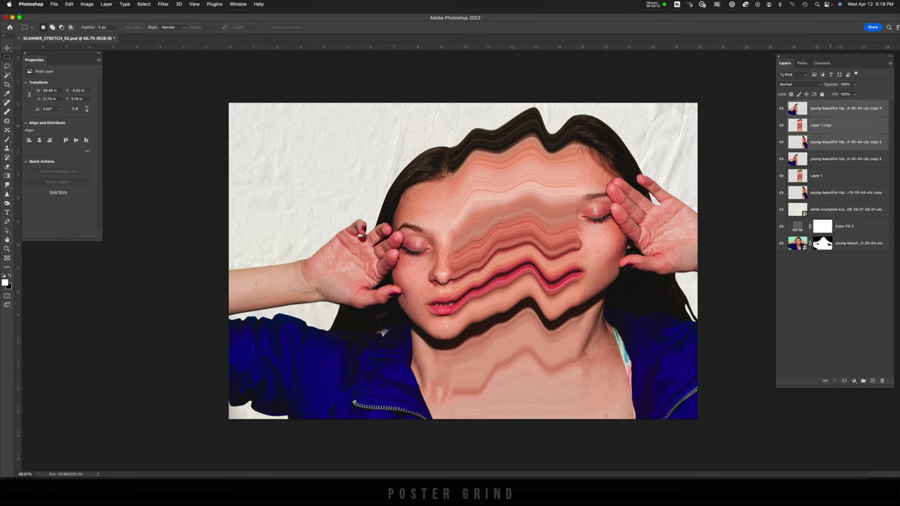
{"action": "right_click", "coordinate": [847, 110]}
{"action": "left_click", "coordinate": [793, 236]}
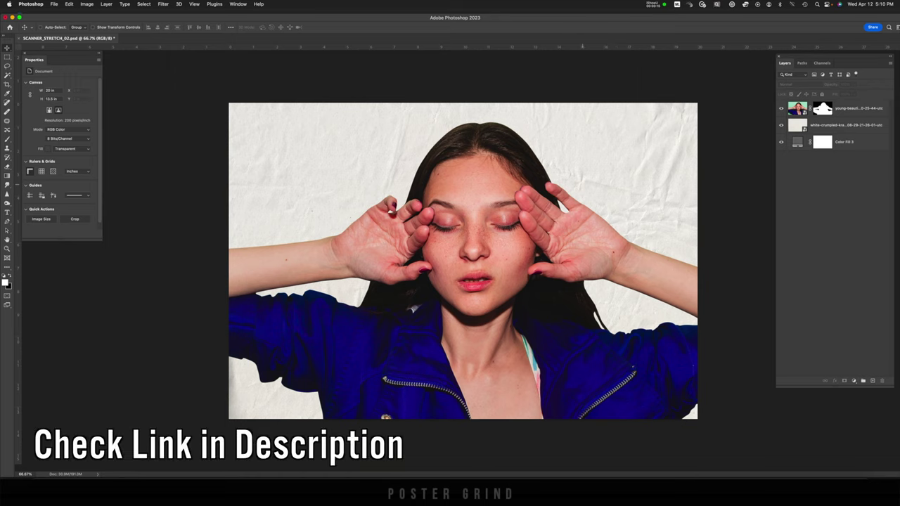
{"action": "left_click", "coordinate": [781, 108]}
{"action": "left_click", "coordinate": [799, 126]}
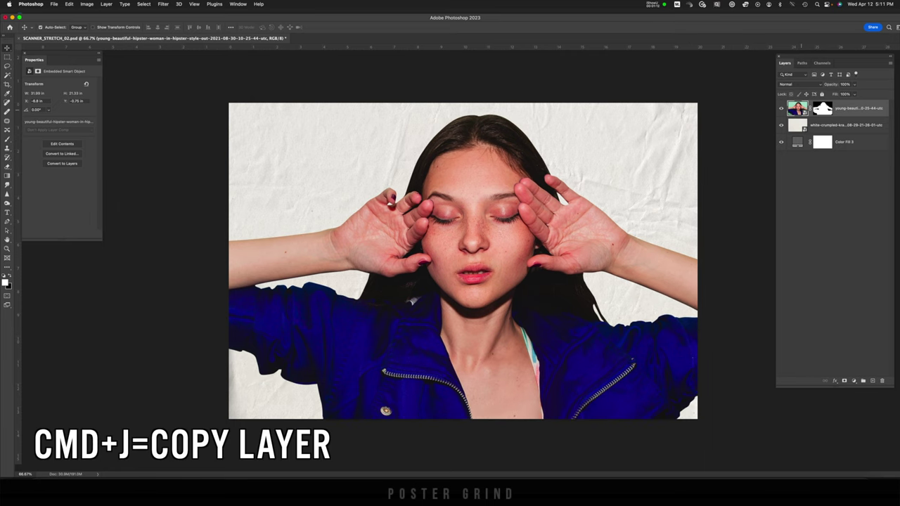
Duplicate the masked portrait layer and place the original beneath the Color Fill layer as a backup.
{"action": "key", "text": "super+j"}
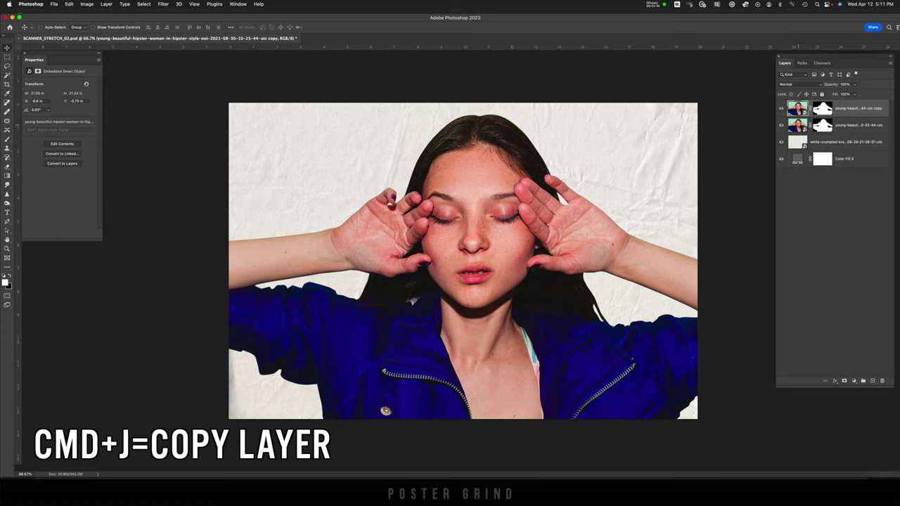
{"action": "left_click", "coordinate": [799, 128]}
{"action": "left_click_drag", "start_coordinate": [798, 128], "coordinate": [802, 192]}
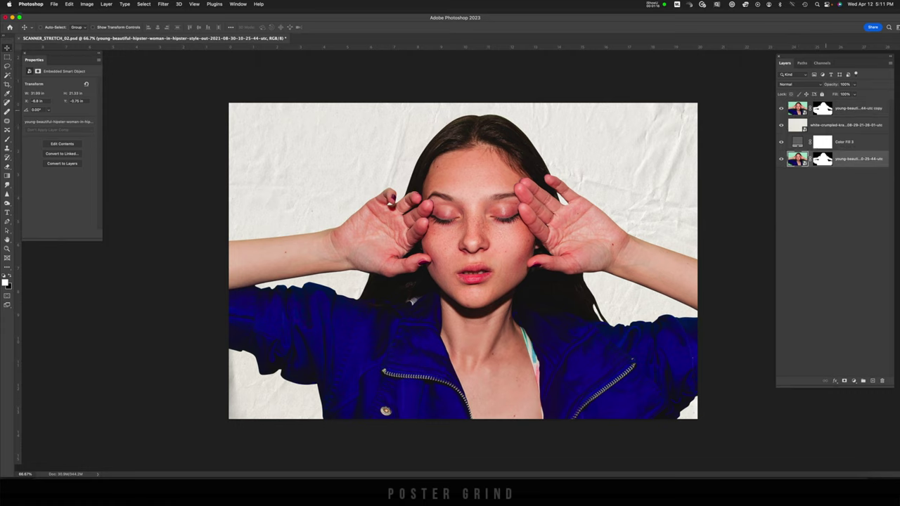
Rasterize the portrait copy and apply its layer mask.
{"action": "left_click", "coordinate": [823, 109]}
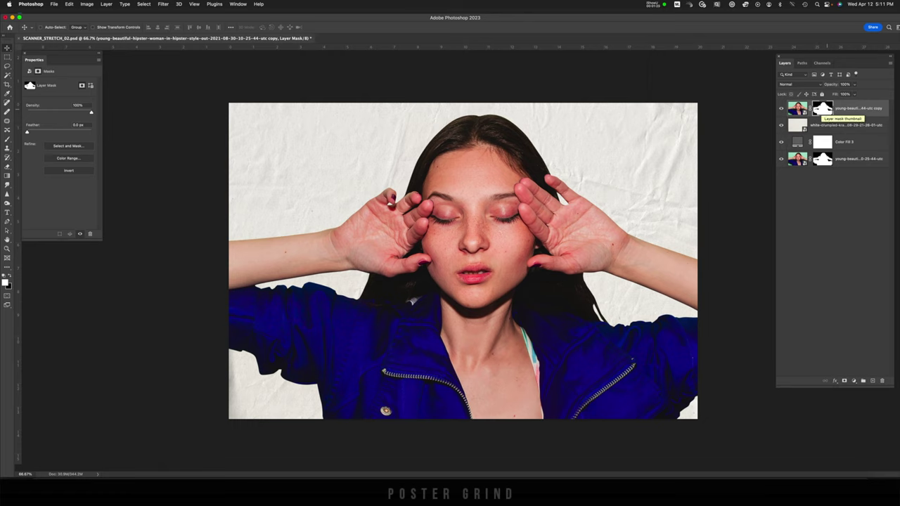
{"action": "right_click", "coordinate": [854, 109]}
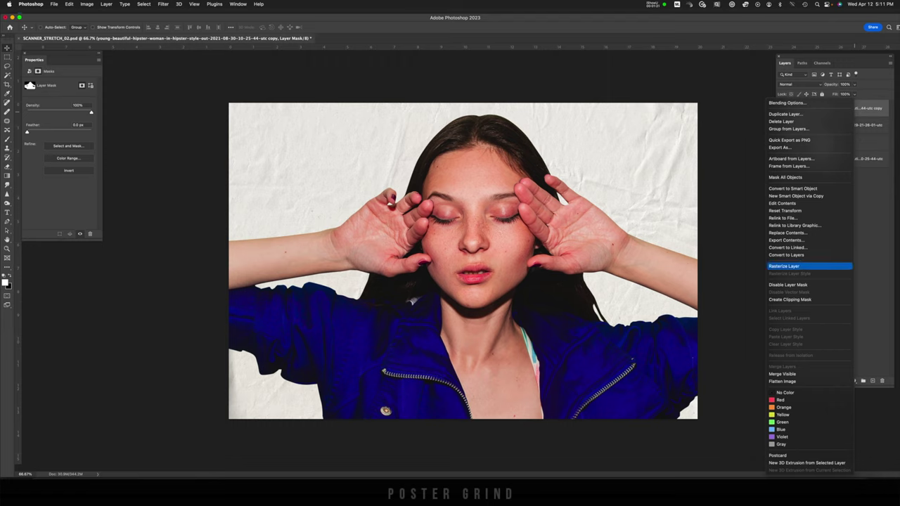
{"action": "left_click", "coordinate": [784, 265]}
{"action": "left_click", "coordinate": [825, 110]}
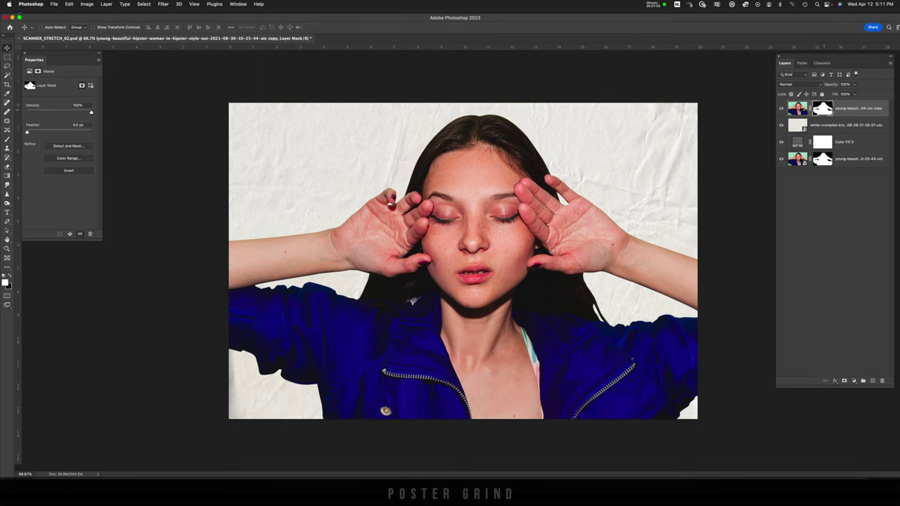
{"action": "right_click", "coordinate": [823, 109]}
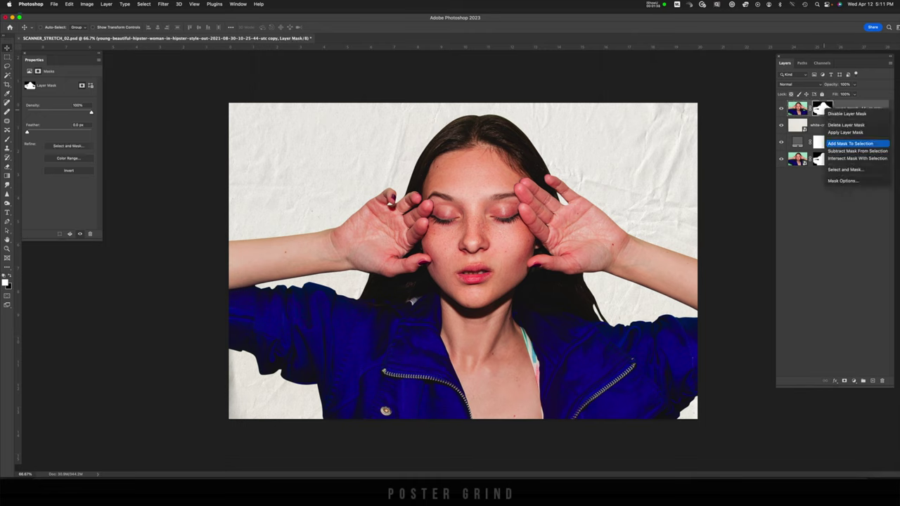
{"action": "left_click", "coordinate": [845, 132]}
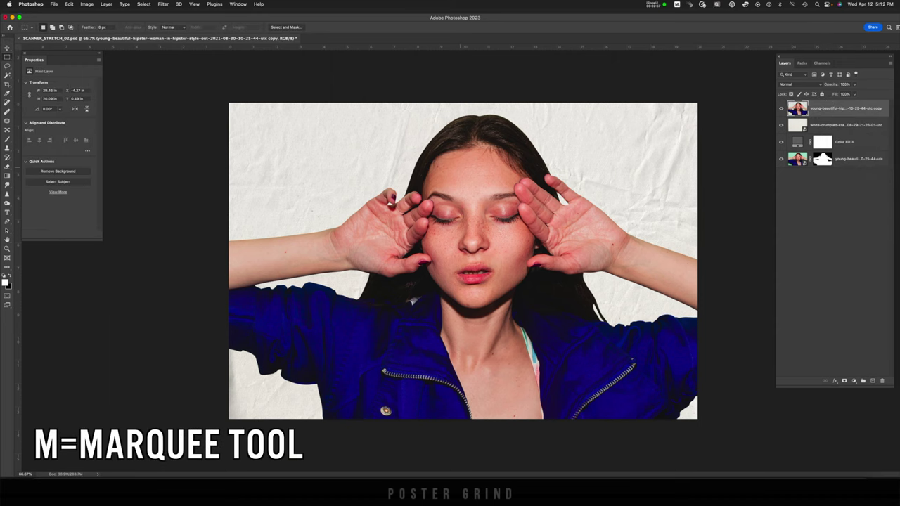
Mask the portrait copy to the right half of the face, and duplicate it with the mask inverted to show the left half.
{"action": "left_click_drag", "start_coordinate": [482, 103], "coordinate": [782, 441]}
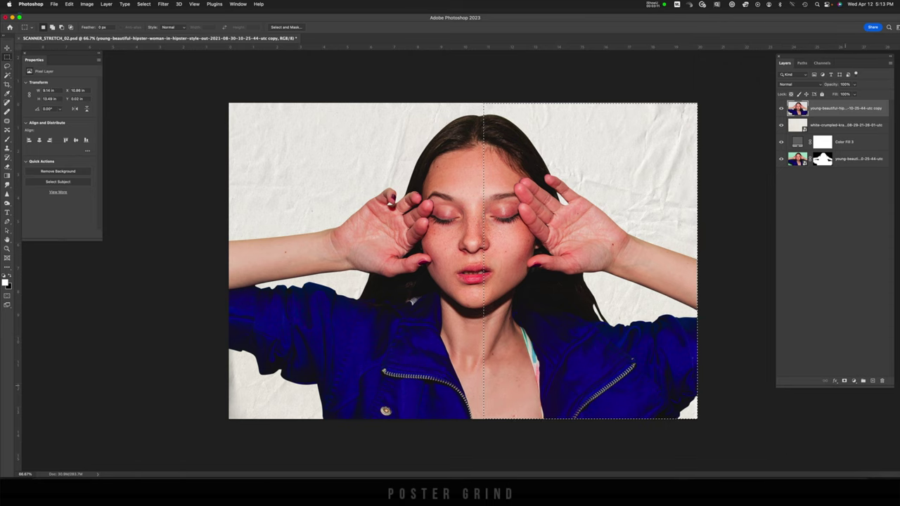
{"action": "left_click", "coordinate": [845, 381]}
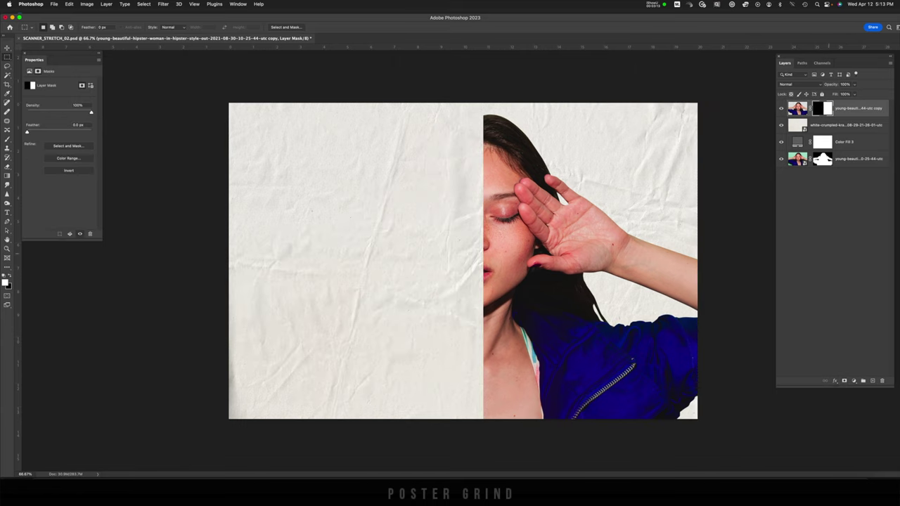
{"action": "left_click", "coordinate": [798, 110]}
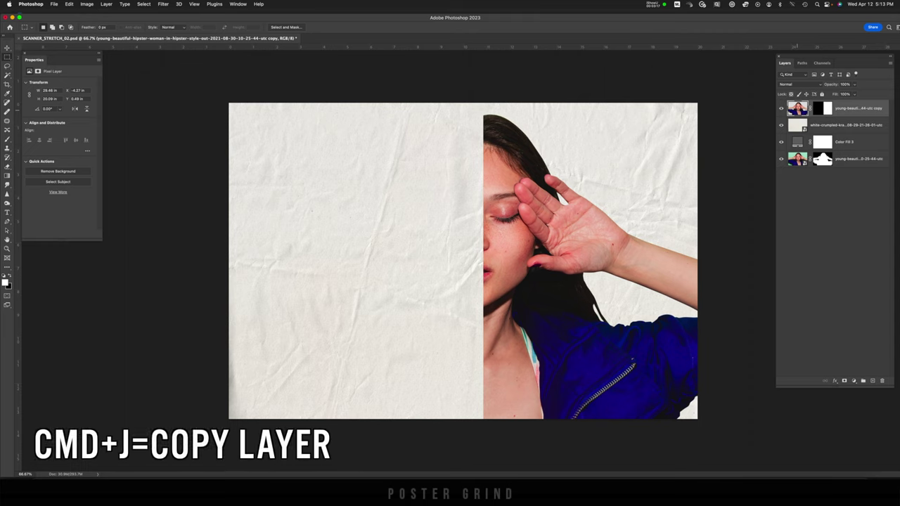
{"action": "key", "text": "cmd+j"}
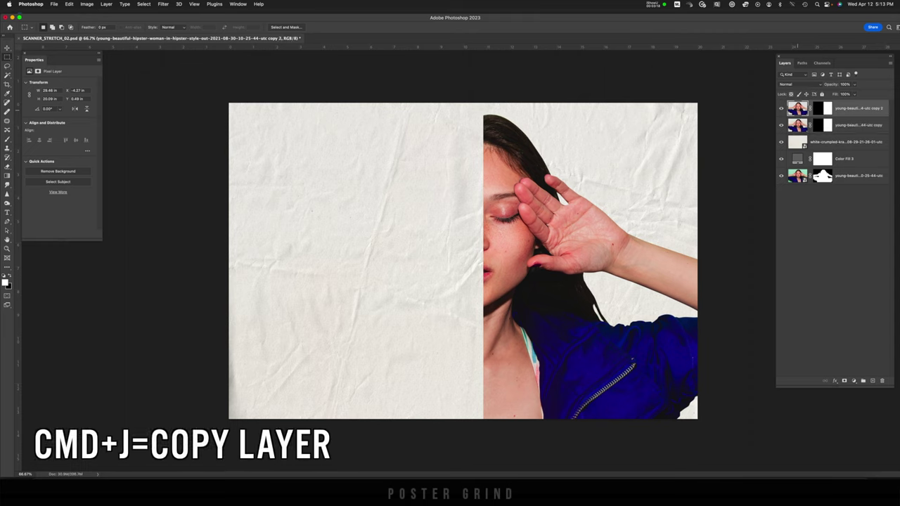
{"action": "left_click", "coordinate": [819, 109]}
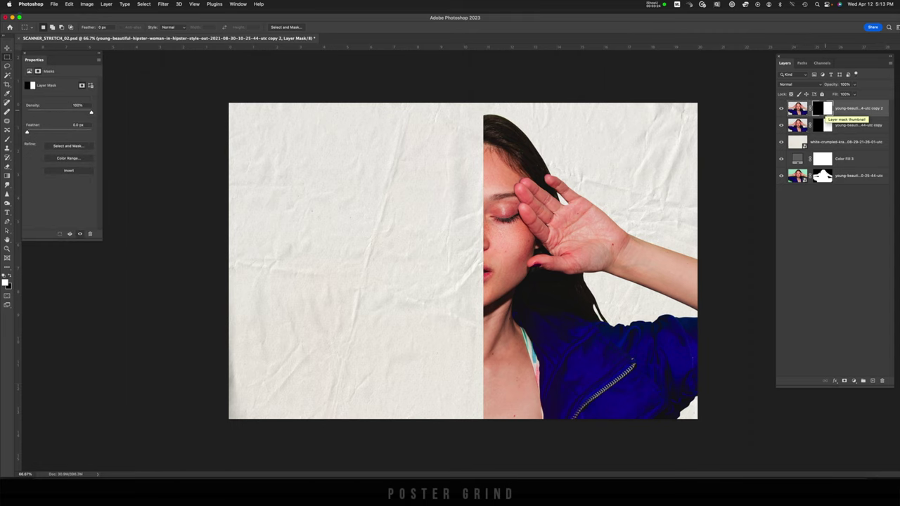
{"action": "key", "text": "cmd+i"}
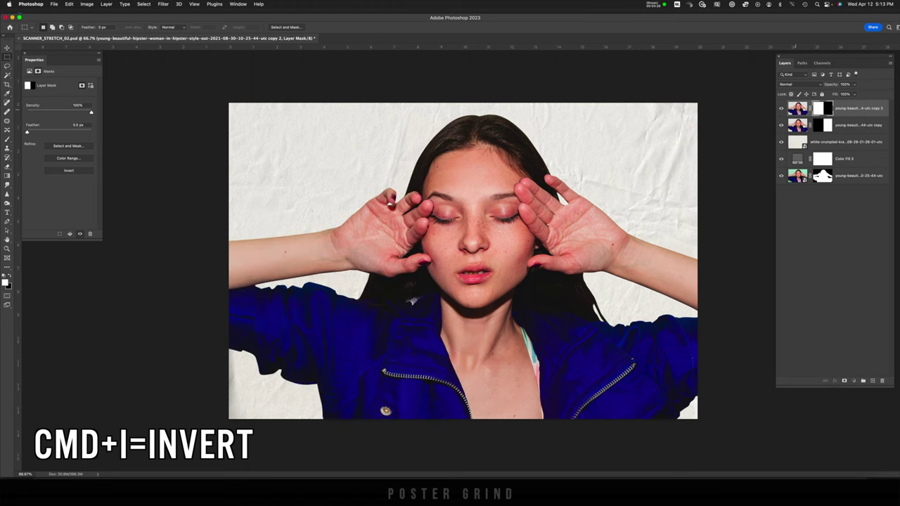
Open a gap between the face halves by moving the left half about 1.3 in left and the right half about 2.8 in right.
{"action": "left_click", "coordinate": [796, 108]}
{"action": "key", "text": "v"}
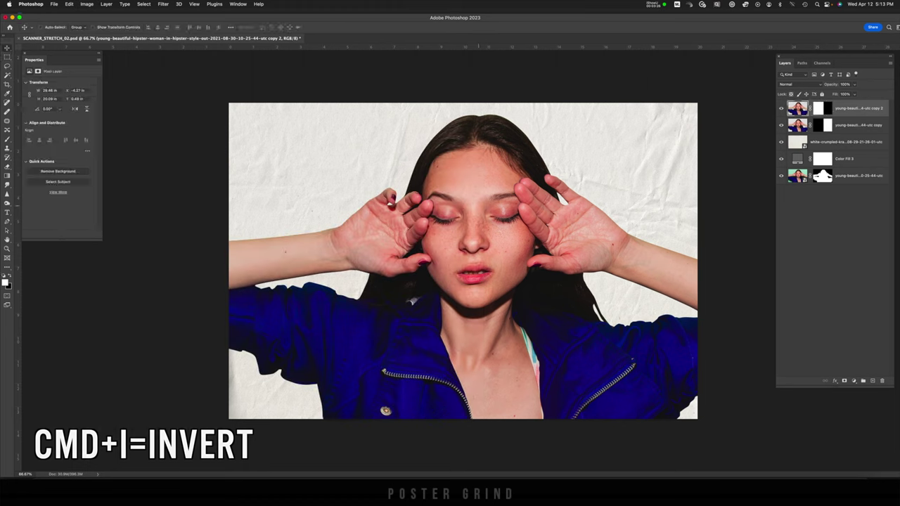
{"action": "left_click_drag", "start_coordinate": [484, 185], "coordinate": [452, 184]}
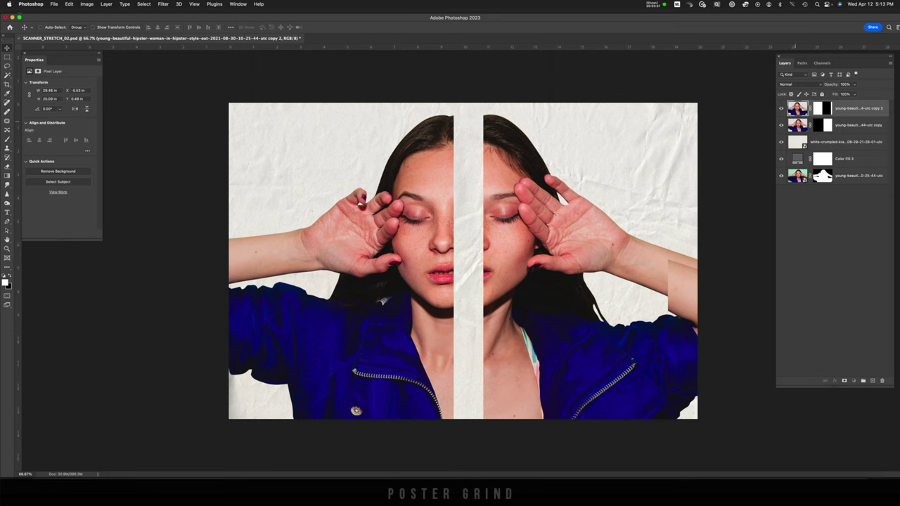
{"action": "left_click", "coordinate": [796, 124]}
{"action": "left_click_drag", "start_coordinate": [555, 186], "coordinate": [620, 187]}
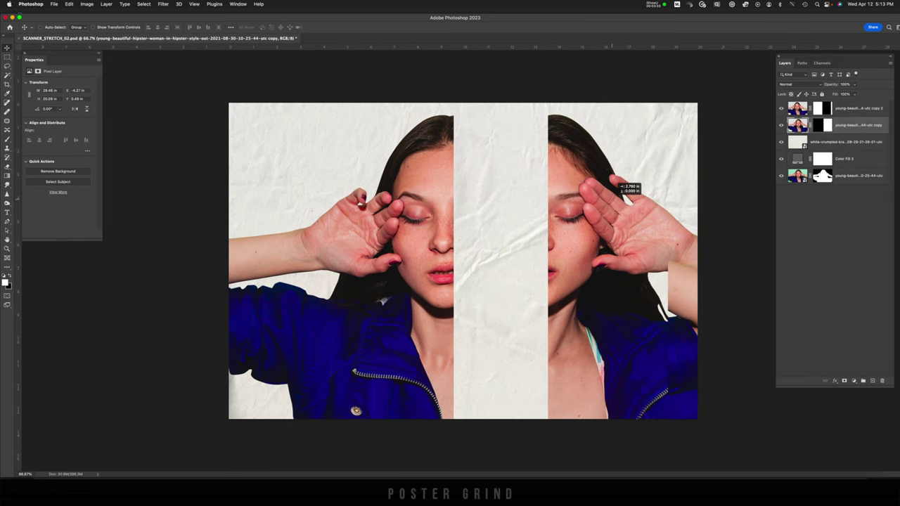
Hide the leftover arm fragment near the canvas's right edge by filling that area of the left-half layer's mask, and deselect.
{"action": "left_click", "coordinate": [823, 108]}
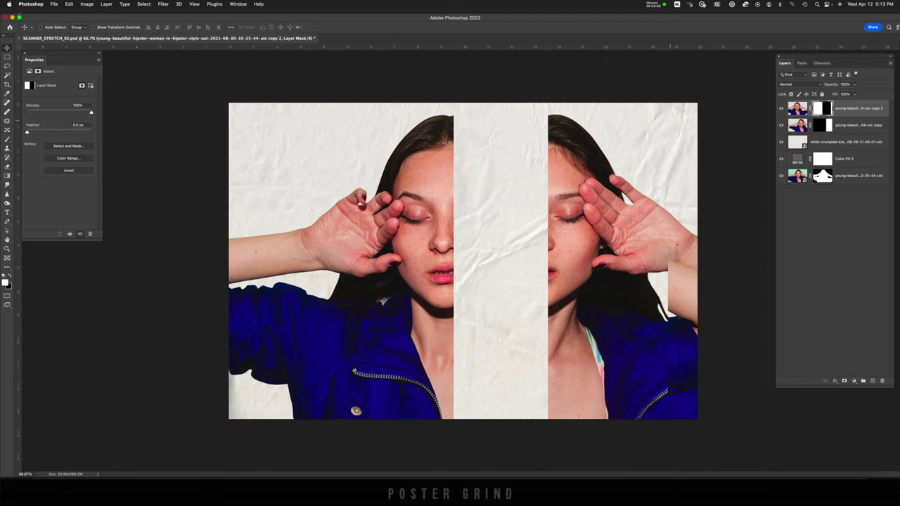
{"action": "key", "text": "m"}
{"action": "left_click_drag", "start_coordinate": [641, 103], "coordinate": [746, 427]}
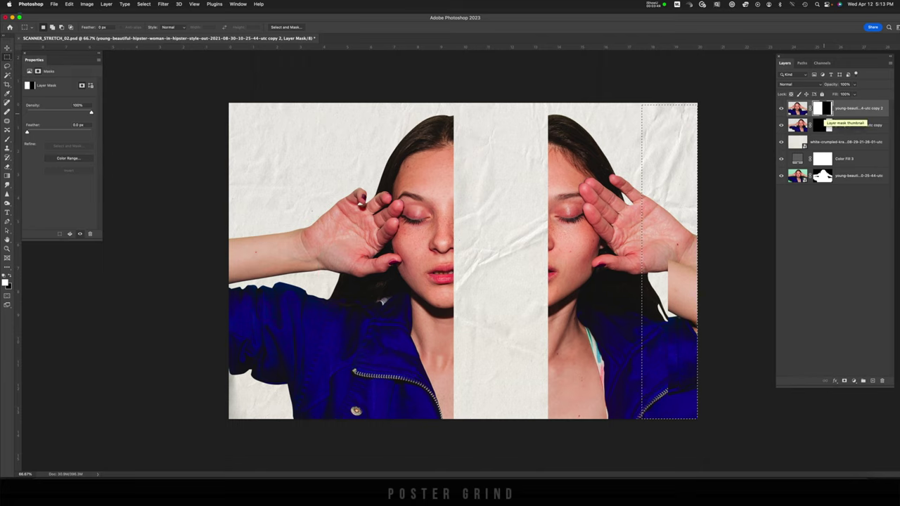
{"action": "key", "text": "BackSpace"}
{"action": "key", "text": "super+d"}
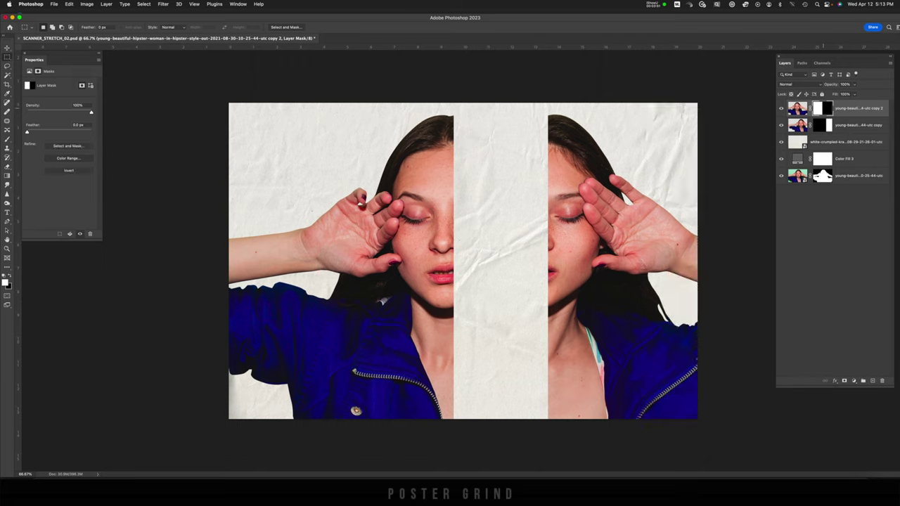
Apply the layer masks of both portrait-half layers.
{"action": "right_click", "coordinate": [822, 110]}
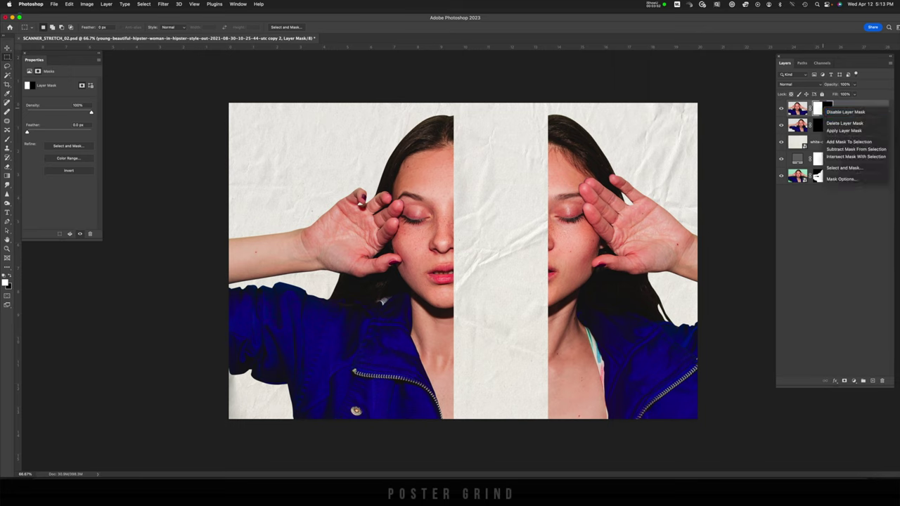
{"action": "left_click", "coordinate": [844, 131]}
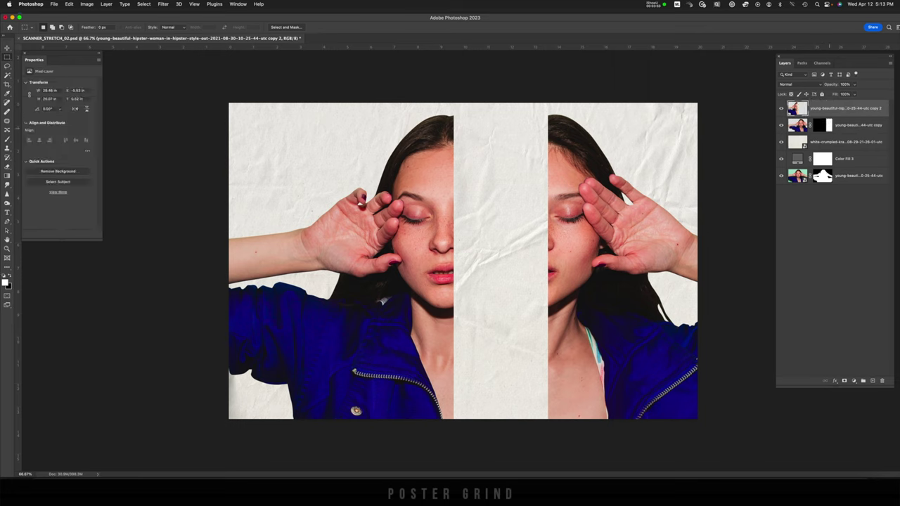
{"action": "right_click", "coordinate": [821, 126]}
{"action": "left_click", "coordinate": [844, 149]}
Move the left face half down about 1.3 in and widen the gap by moving the right half to X about 14.8 in.
{"action": "left_click", "coordinate": [851, 108]}
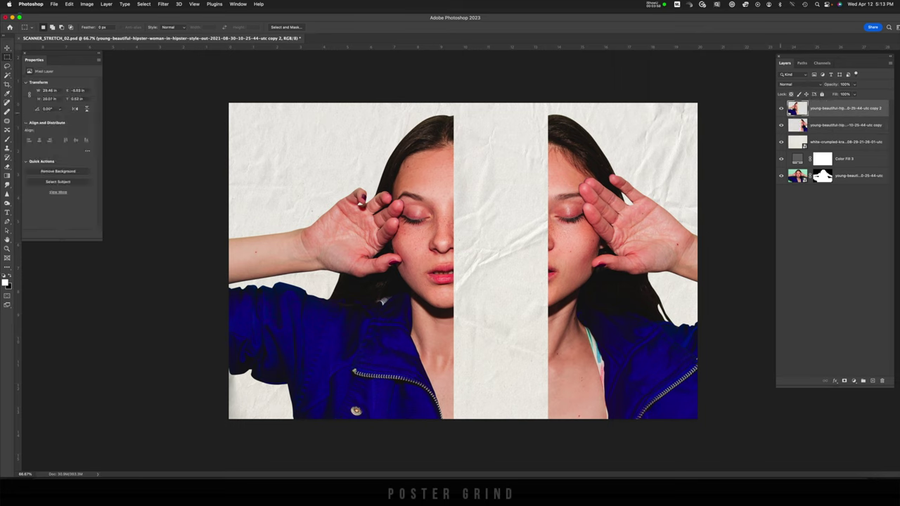
{"action": "key", "text": "v"}
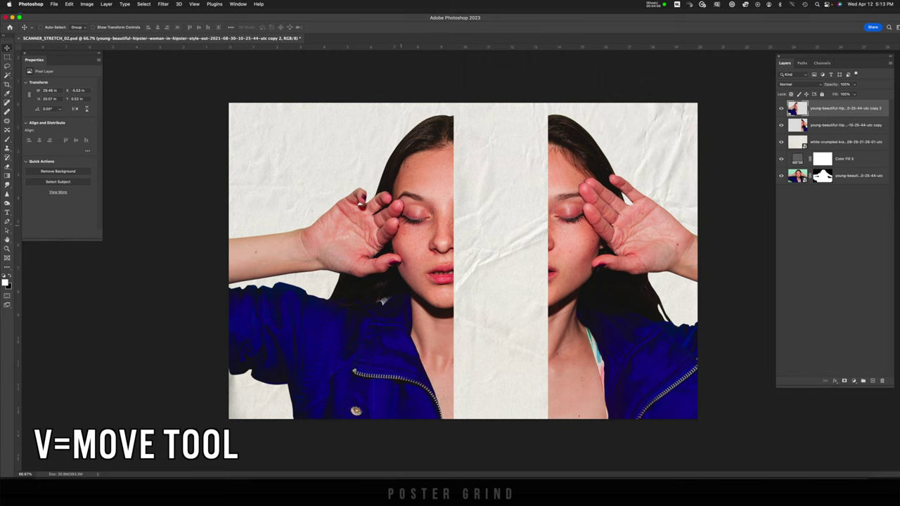
{"action": "left_click_drag", "start_coordinate": [397, 199], "coordinate": [405, 233]}
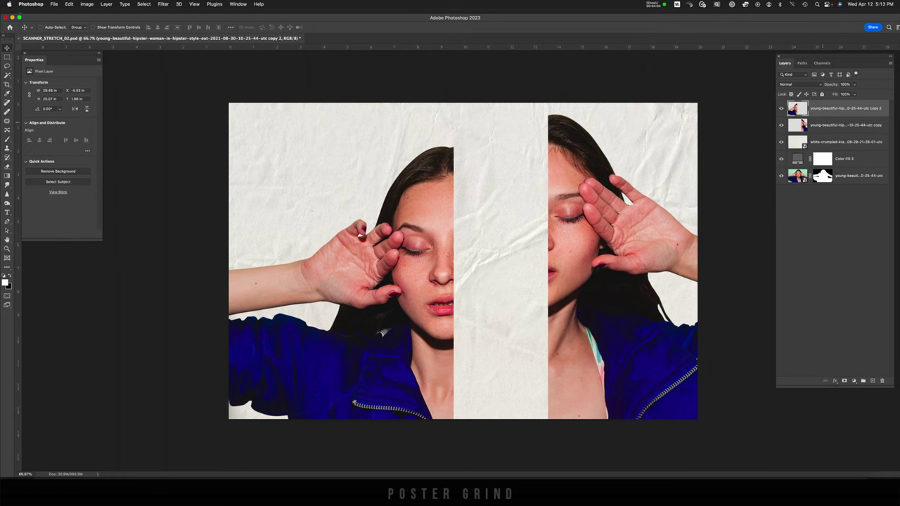
{"action": "left_click", "coordinate": [803, 127]}
{"action": "left_click_drag", "start_coordinate": [609, 236], "coordinate": [637, 237]}
Copy a strip about 0.03 in wide from the right half's cut edge to a new layer, and stretch it to about 5.3 in across the gap.
{"action": "key", "text": "m"}
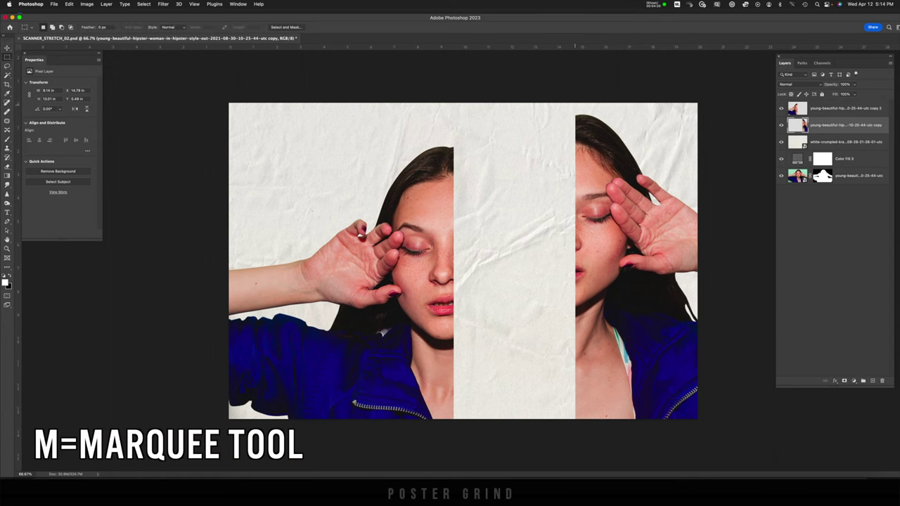
{"action": "left_click_drag", "start_coordinate": [573, 104], "coordinate": [575, 411]}
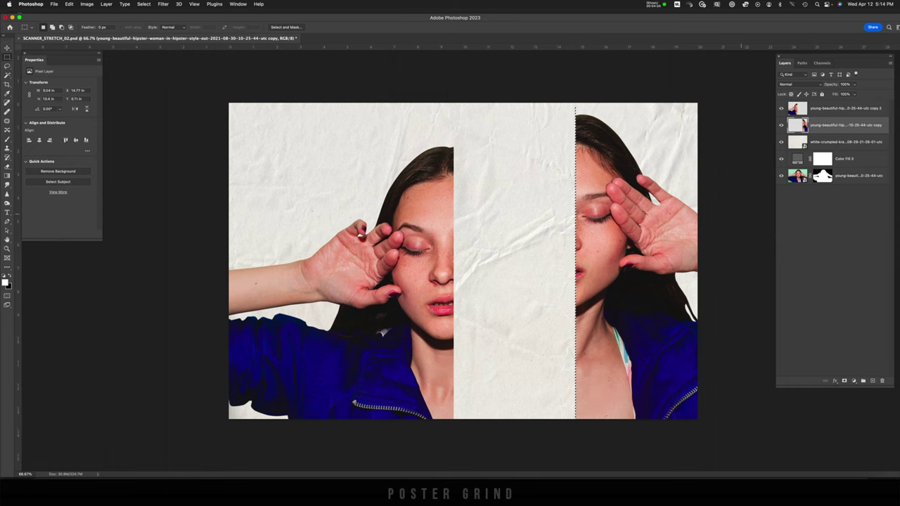
{"action": "key", "text": "super+j"}
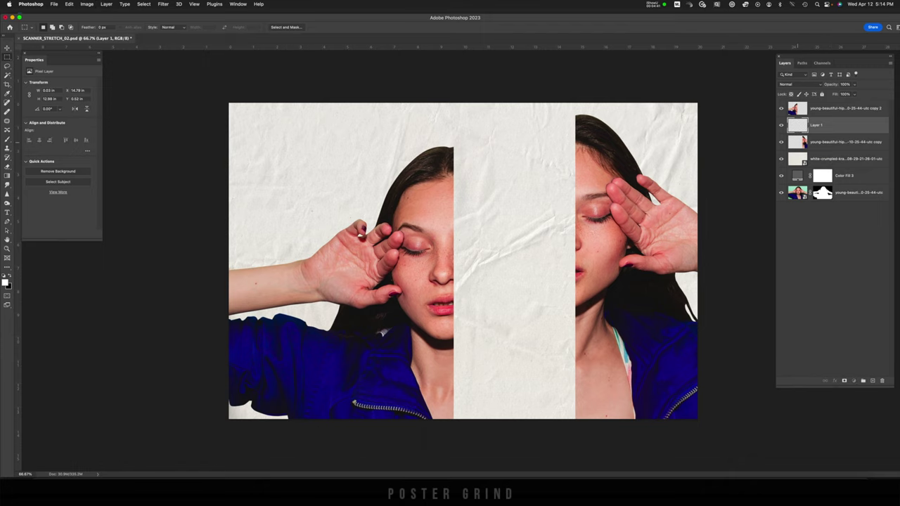
{"action": "key", "text": "super+t"}
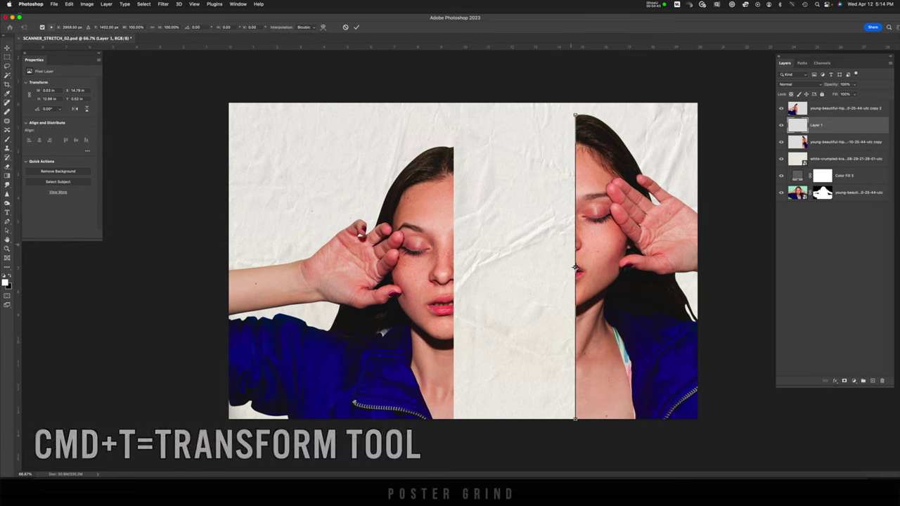
{"action": "left_click_drag", "start_coordinate": [575, 267], "coordinate": [451, 268]}
{"action": "key", "text": "Return"}
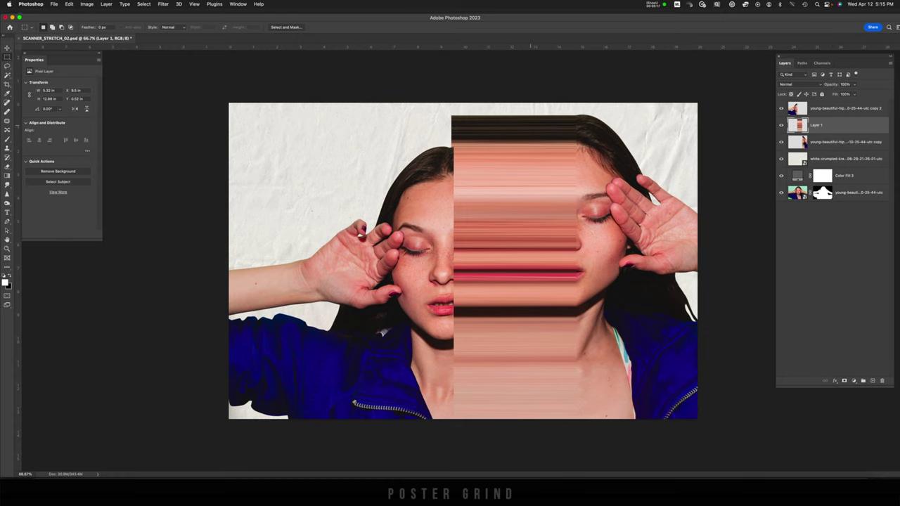
Start warping the stretched strip with a 5 x 5 warp grid.
{"action": "key", "text": "super+t"}
{"action": "right_click", "coordinate": [549, 187]}
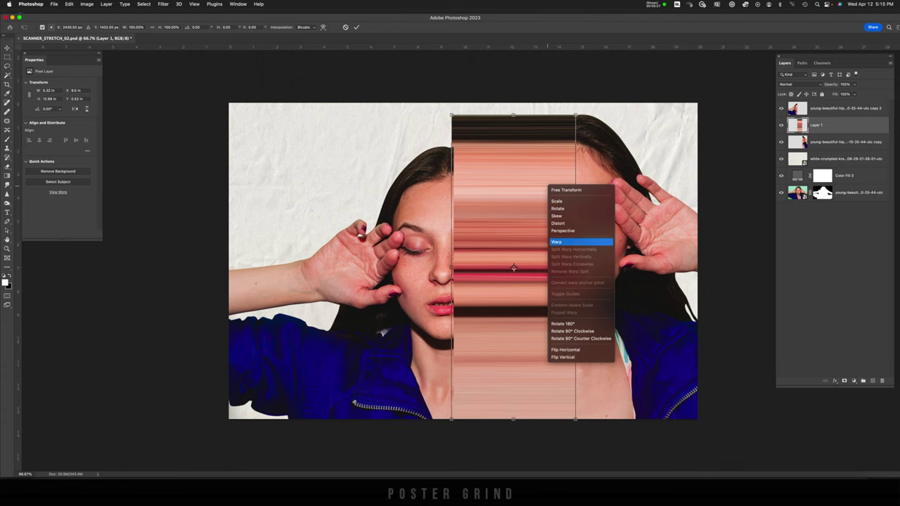
{"action": "left_click", "coordinate": [566, 242]}
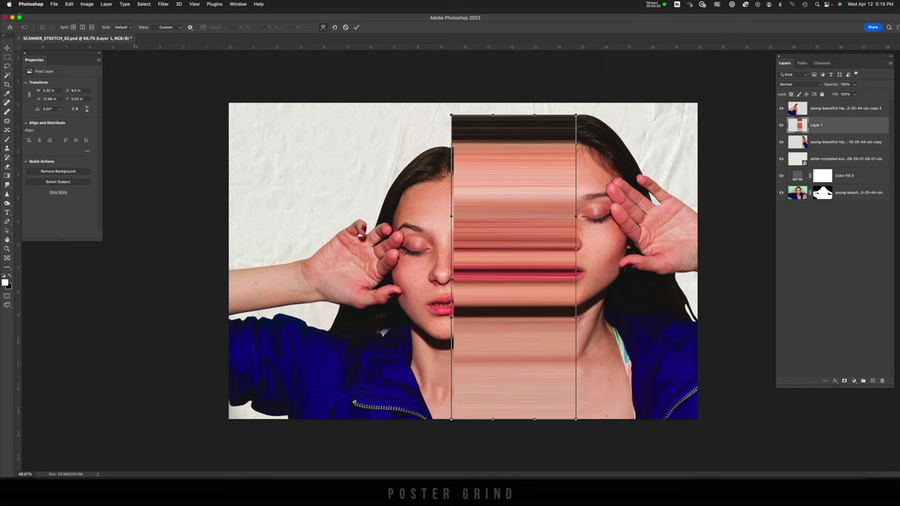
{"action": "left_click", "coordinate": [122, 27]}
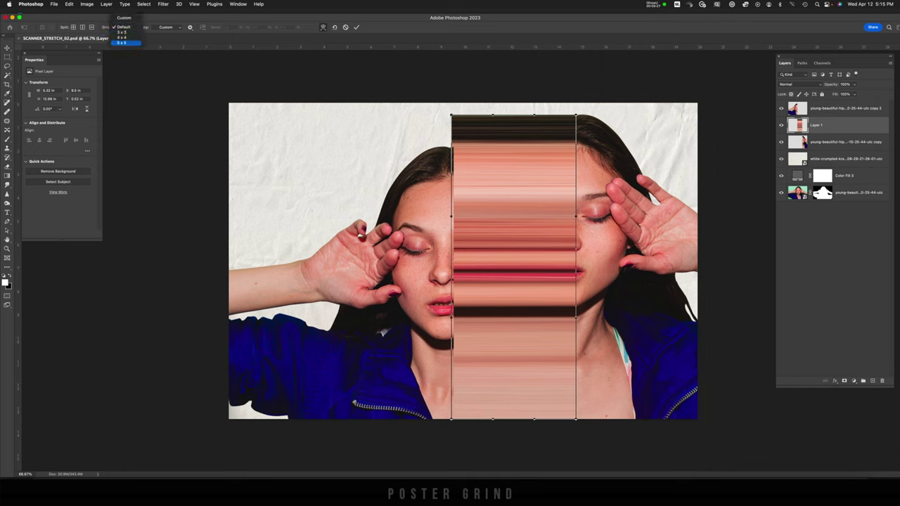
{"action": "left_click", "coordinate": [125, 43]}
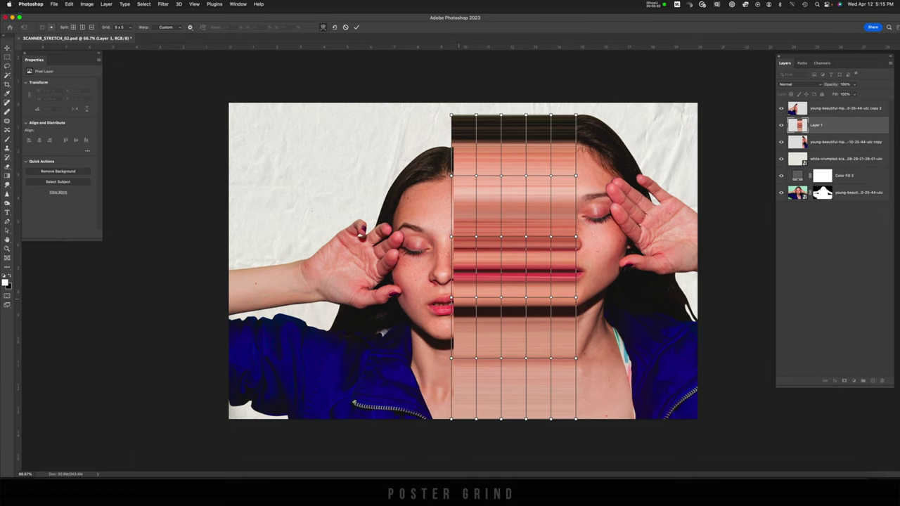
Pull the strip's left warp points down so its nose, mouth and chin lines meet the left face half.
{"action": "key", "text": "super+z"}
{"action": "left_click_drag", "start_coordinate": [460, 304], "coordinate": [464, 335]}
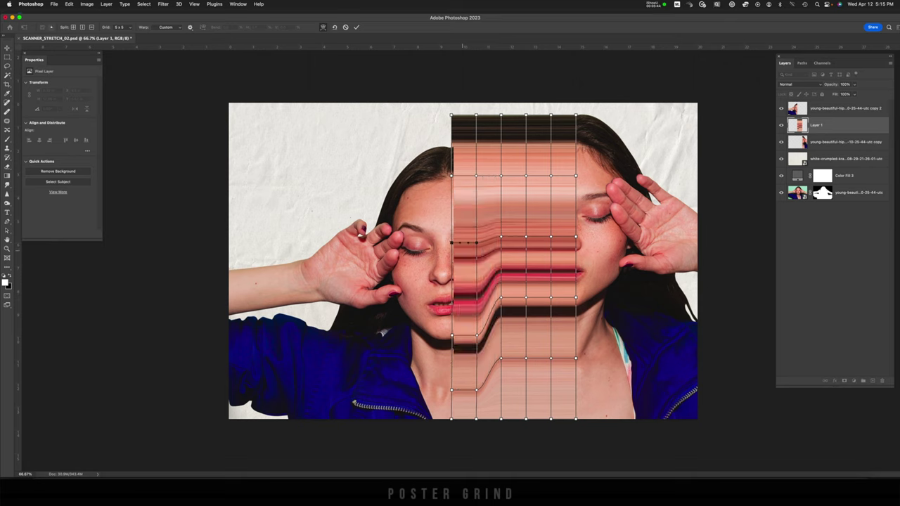
{"action": "left_click_drag", "start_coordinate": [462, 250], "coordinate": [452, 263]}
{"action": "key", "text": "super+z"}
{"action": "left_click_drag", "start_coordinate": [477, 243], "coordinate": [479, 265]}
Bend the strip's top edge into a wavy hairline that rises from the left half's hair to a crest near the middle.
{"action": "left_click_drag", "start_coordinate": [452, 116], "coordinate": [478, 125]}
{"action": "left_click_drag", "start_coordinate": [502, 115], "coordinate": [502, 120]}
{"action": "left_click_drag", "start_coordinate": [551, 116], "coordinate": [525, 111]}
{"action": "left_click_drag", "start_coordinate": [502, 120], "coordinate": [502, 116]}
Carry the hairline crest down through the face by raising the strip's central warp points at forehead, nose, mouth and neck level.
{"action": "left_click_drag", "start_coordinate": [526, 175], "coordinate": [525, 171]}
{"action": "left_click_drag", "start_coordinate": [502, 176], "coordinate": [477, 179]}
{"action": "left_click_drag", "start_coordinate": [526, 237], "coordinate": [526, 231]}
{"action": "left_click_drag", "start_coordinate": [526, 298], "coordinate": [526, 287]}
{"action": "left_click_drag", "start_coordinate": [526, 359], "coordinate": [526, 348]}
Refine the warp points along the strip's left side so chin, nose and forehead flow smoothly from the left face half.
{"action": "left_click_drag", "start_coordinate": [453, 335], "coordinate": [477, 324]}
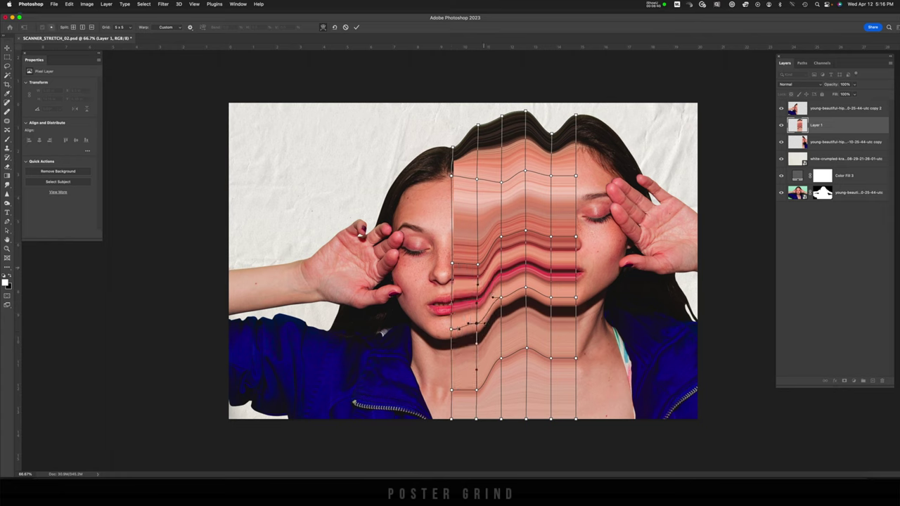
{"action": "left_click_drag", "start_coordinate": [478, 264], "coordinate": [477, 258]}
{"action": "left_click_drag", "start_coordinate": [452, 263], "coordinate": [453, 268]}
{"action": "left_click_drag", "start_coordinate": [452, 176], "coordinate": [452, 207]}
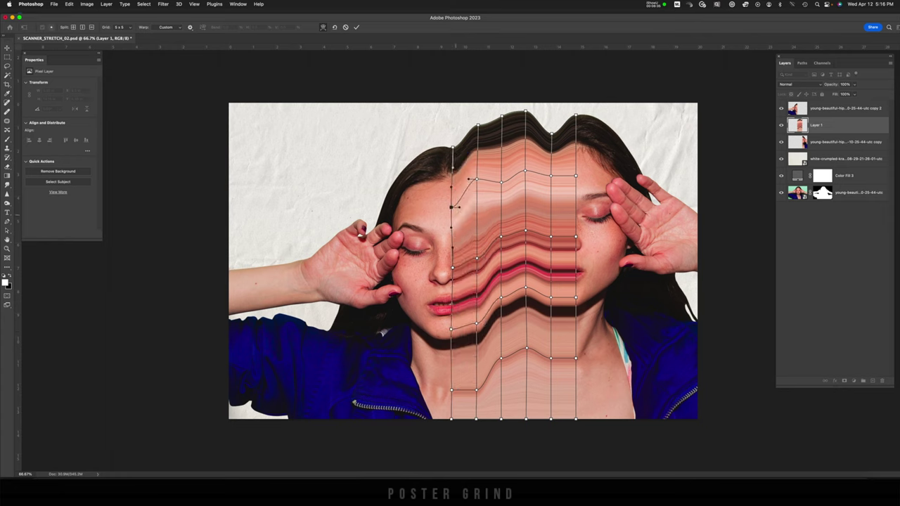
Lower the warp points just before the right face half to form a trough, and fine-tune the chin and neck curves.
{"action": "left_click_drag", "start_coordinate": [552, 237], "coordinate": [552, 244]}
{"action": "left_click_drag", "start_coordinate": [552, 297], "coordinate": [551, 311]}
{"action": "left_click_drag", "start_coordinate": [551, 359], "coordinate": [552, 375]}
{"action": "left_click_drag", "start_coordinate": [501, 297], "coordinate": [502, 299]}
{"action": "left_click_drag", "start_coordinate": [477, 323], "coordinate": [476, 318]}
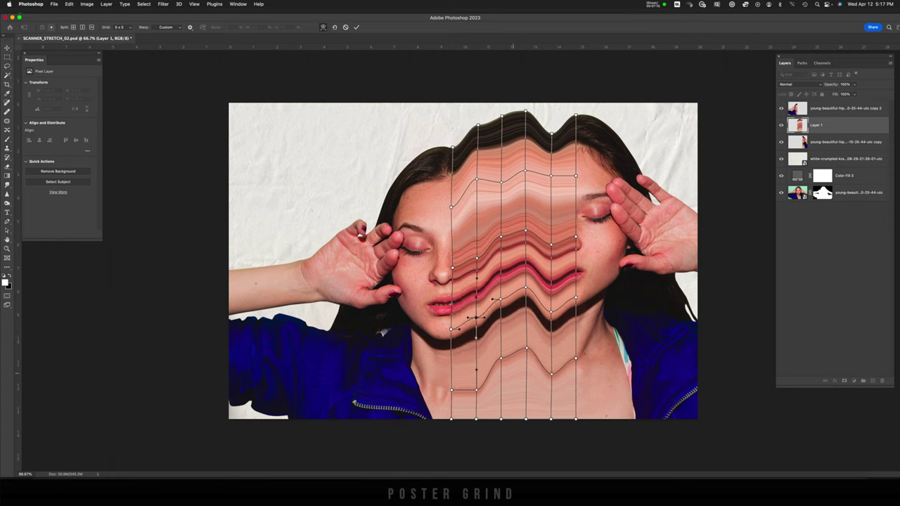
{"action": "left_click_drag", "start_coordinate": [502, 359], "coordinate": [501, 357]}
Sharpen the hairline wave by lowering the points before its crest, and shift the crest and the forehead and nose points below it rightward.
{"action": "left_click_drag", "start_coordinate": [478, 125], "coordinate": [478, 128]}
{"action": "left_click_drag", "start_coordinate": [526, 110], "coordinate": [525, 113]}
{"action": "left_click_drag", "start_coordinate": [502, 116], "coordinate": [497, 128]}
{"action": "left_click_drag", "start_coordinate": [525, 113], "coordinate": [534, 110]}
{"action": "left_click_drag", "start_coordinate": [525, 171], "coordinate": [530, 170]}
{"action": "left_click_drag", "start_coordinate": [526, 231], "coordinate": [529, 231]}
Adjust the strip's chin and neck warp points to soften the lower folds, and raise the hairline crest slightly.
{"action": "left_click", "coordinate": [502, 299]}
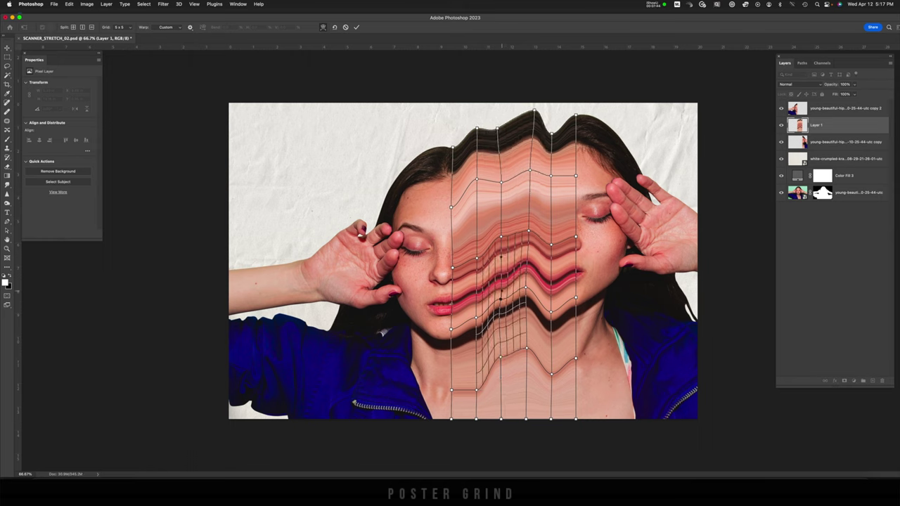
{"action": "left_click_drag", "start_coordinate": [501, 280], "coordinate": [475, 312]}
{"action": "left_click_drag", "start_coordinate": [526, 287], "coordinate": [530, 288]}
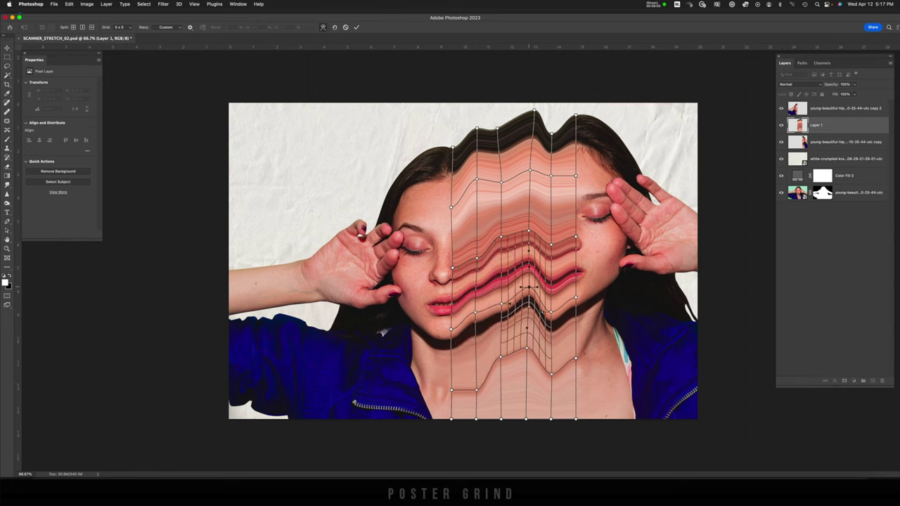
{"action": "left_click_drag", "start_coordinate": [501, 357], "coordinate": [501, 363]}
{"action": "left_click_drag", "start_coordinate": [552, 374], "coordinate": [550, 368]}
{"action": "left_click_drag", "start_coordinate": [534, 109], "coordinate": [534, 107]}
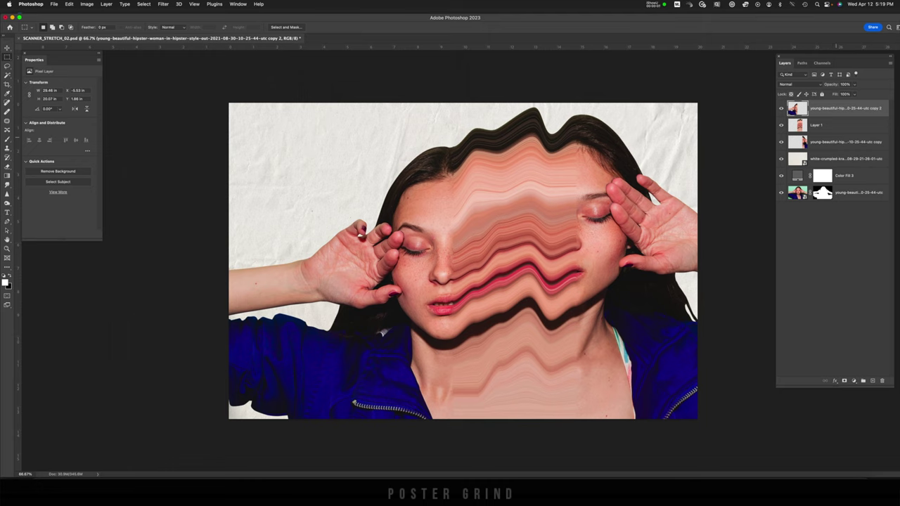
Duplicate the two face-half layers and the warped strip layer, and convert the copies into one smart object.
{"action": "left_click", "coordinate": [838, 141], "text": "shift"}
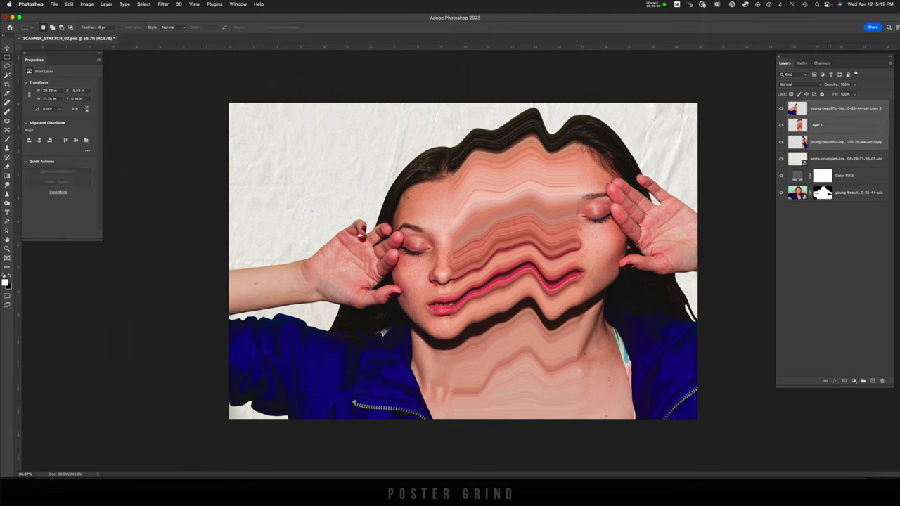
{"action": "key", "text": "super+j"}
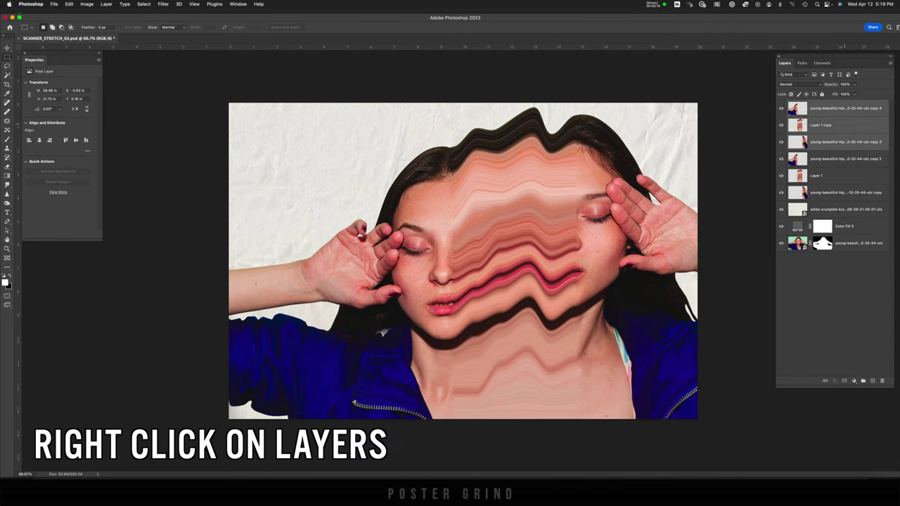
{"action": "right_click", "coordinate": [844, 125]}
{"action": "left_click", "coordinate": [783, 236]}
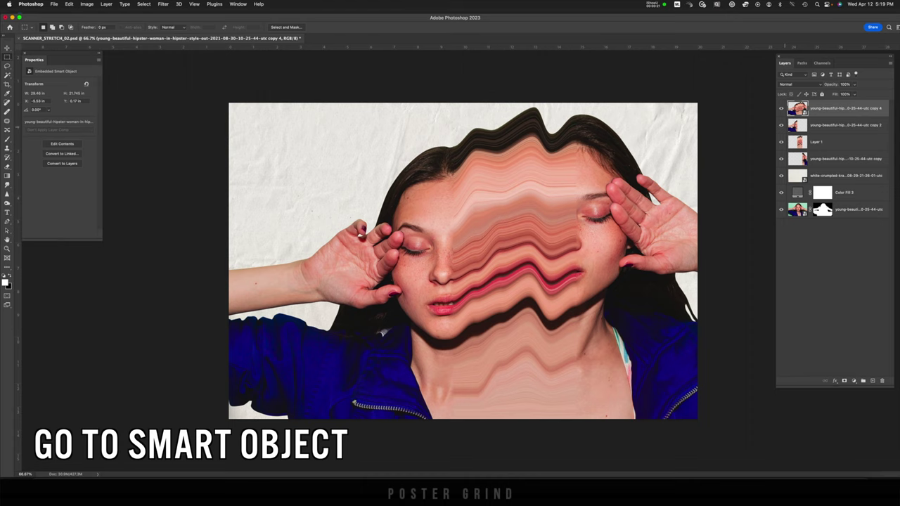
Move the original two face-half layers and the strip layer to the bottom of the layer stack.
{"action": "left_click", "coordinate": [803, 126]}
{"action": "left_click", "coordinate": [802, 159], "text": "shift"}
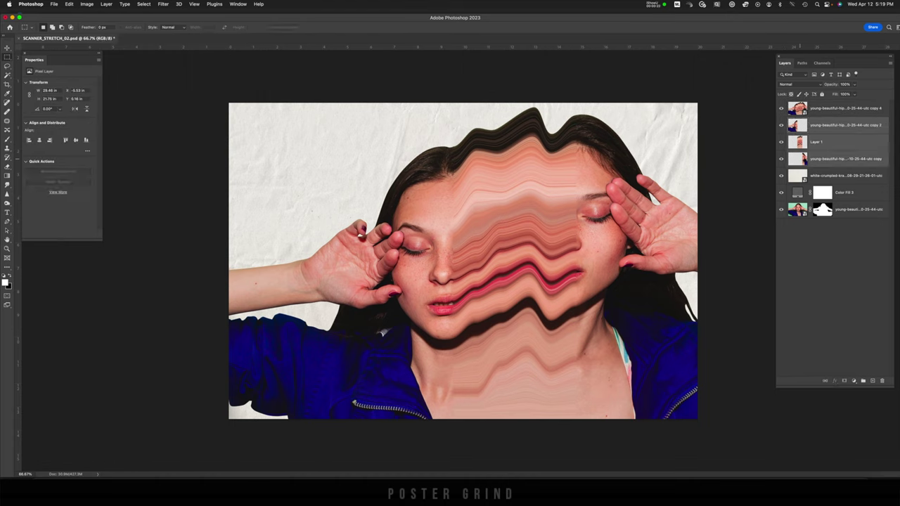
{"action": "left_click_drag", "start_coordinate": [815, 142], "coordinate": [830, 217]}
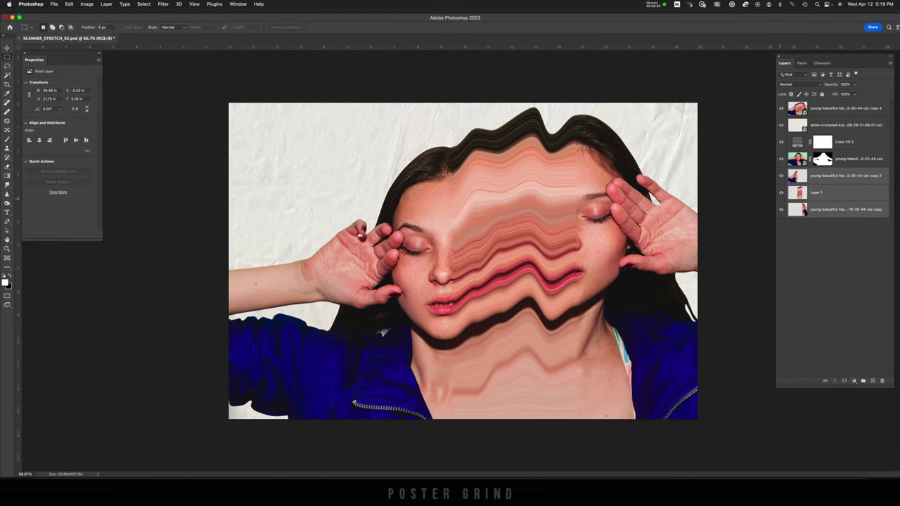
Turn the portrait smart object black and white by fully removing its saturation with Hue/Saturation.
{"action": "left_click", "coordinate": [794, 108]}
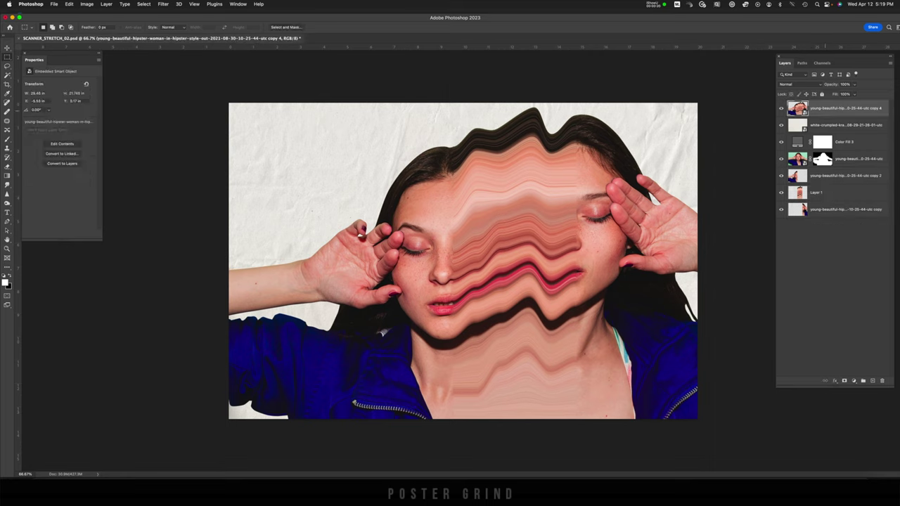
{"action": "key", "text": "super+u"}
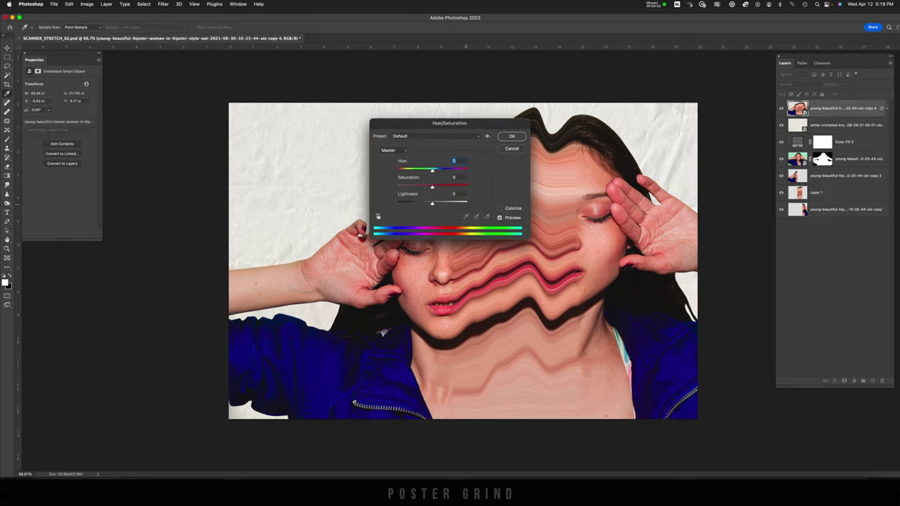
{"action": "left_click_drag", "start_coordinate": [432, 187], "coordinate": [381, 186]}
{"action": "key", "text": "Return"}
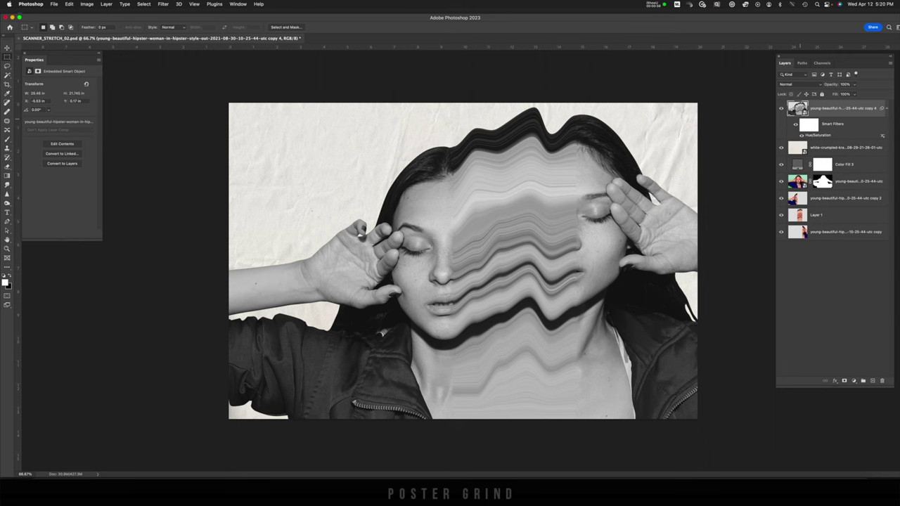
Increase the portrait's contrast with a gentle S-shaped Curves adjustment, raising highlights from input 190 to output 203 and lowering the shadows.
{"action": "key", "text": "super+m"}
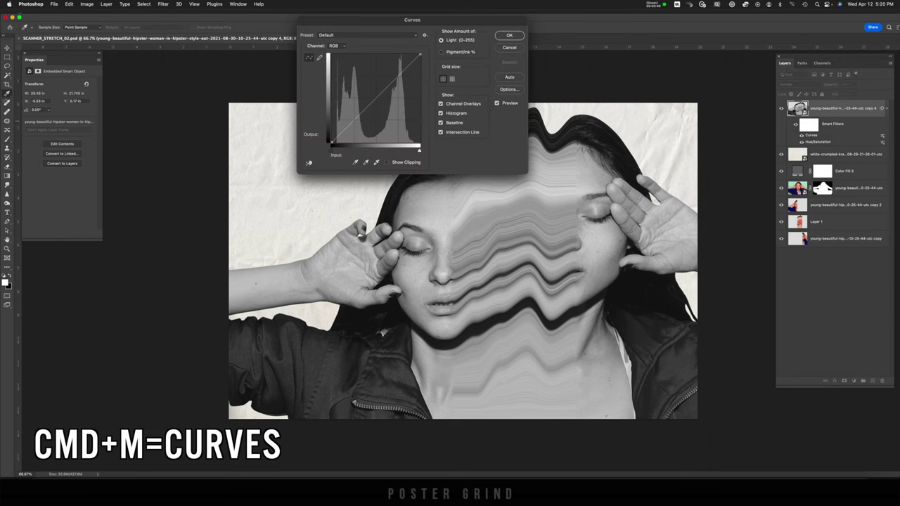
{"action": "left_click_drag", "start_coordinate": [399, 75], "coordinate": [397, 72]}
{"action": "left_click_drag", "start_coordinate": [357, 117], "coordinate": [357, 120]}
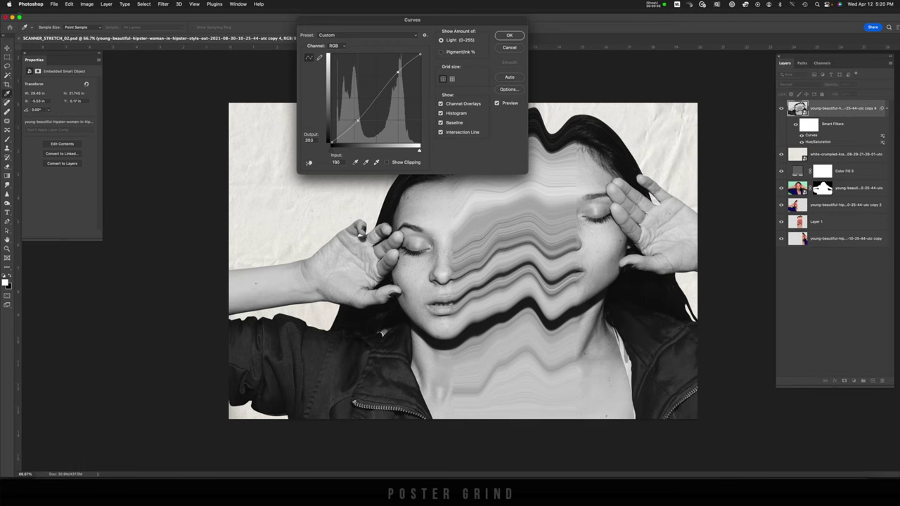
{"action": "left_click", "coordinate": [509, 35]}
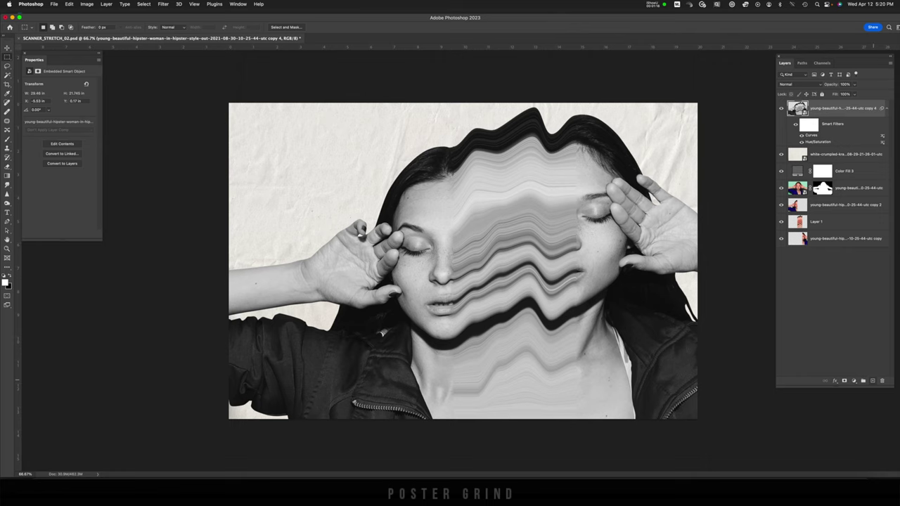
Stamp all visible layers onto a new top layer and convert it to a smart object.
{"action": "key", "text": "super+shift+alt+n"}
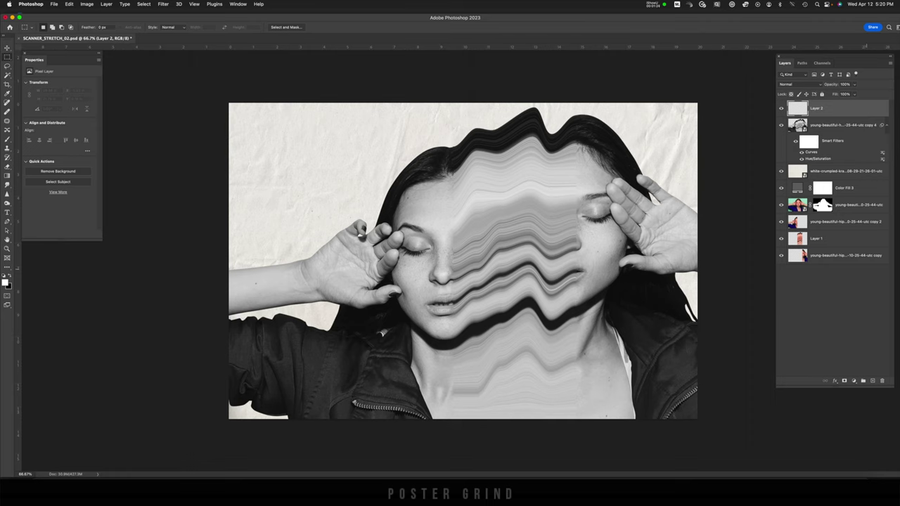
{"action": "key", "text": "super+shift+alt+e"}
{"action": "right_click", "coordinate": [841, 109]}
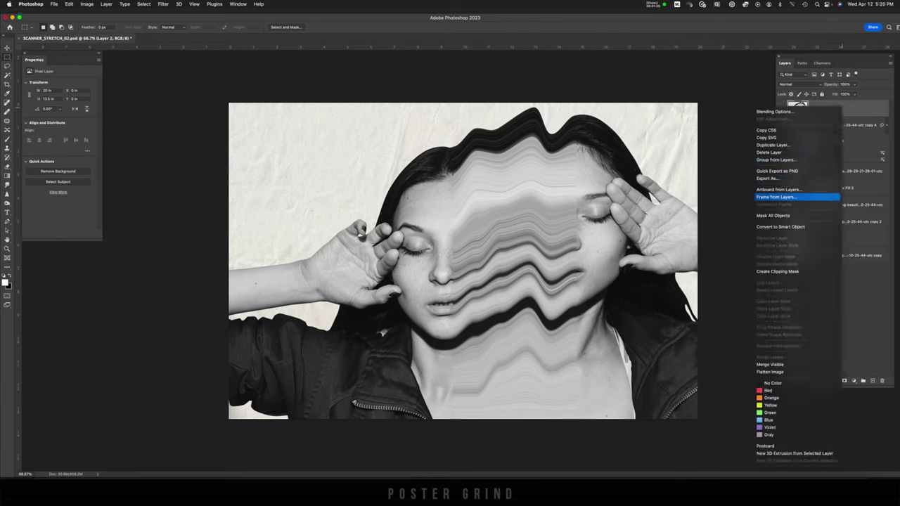
{"action": "left_click", "coordinate": [780, 226]}
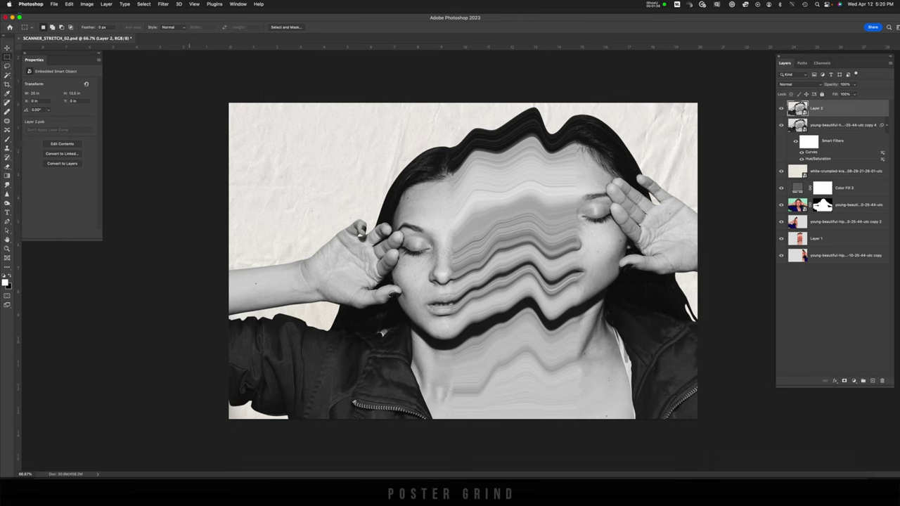
Add 4% Gaussian monochromatic noise to the merged smart object.
{"action": "left_click", "coordinate": [163, 4]}
{"action": "mouse_move", "coordinate": [168, 113]}
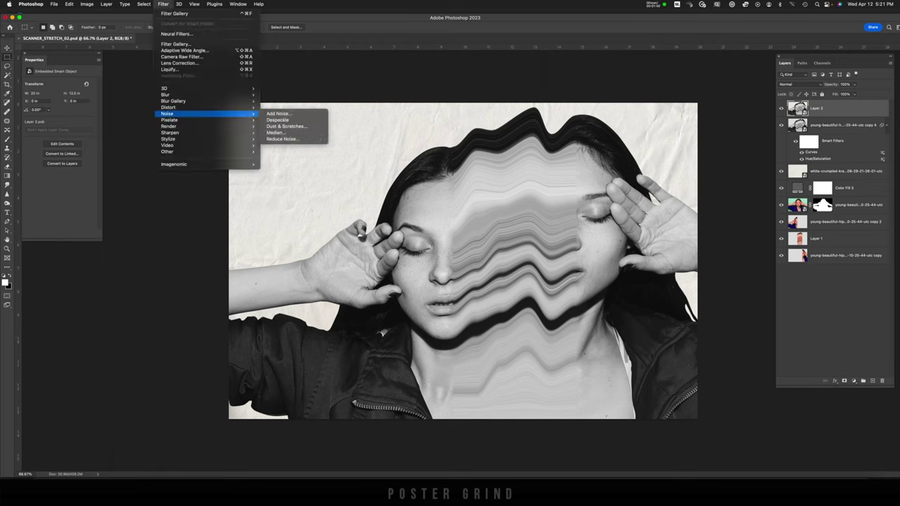
{"action": "left_click", "coordinate": [288, 114]}
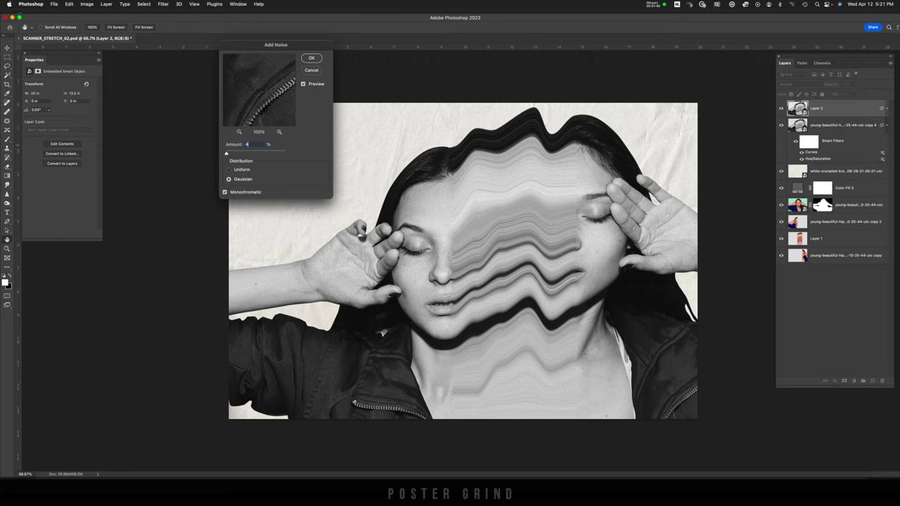
{"action": "key", "text": "Return"}
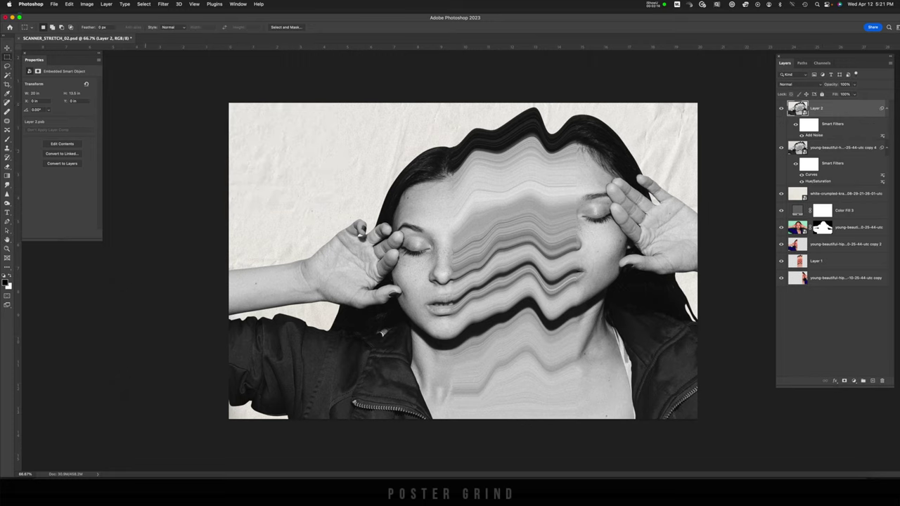
Apply the Graphic Pen filter to the merged smart object with stroke length 1, light/dark balance 100 and left diagonal strokes.
{"action": "left_click", "coordinate": [163, 4]}
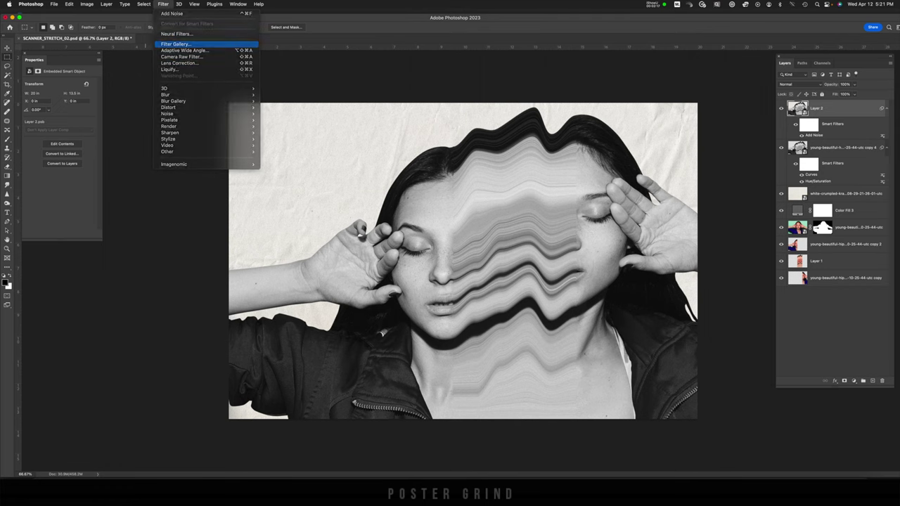
{"action": "left_click", "coordinate": [176, 44]}
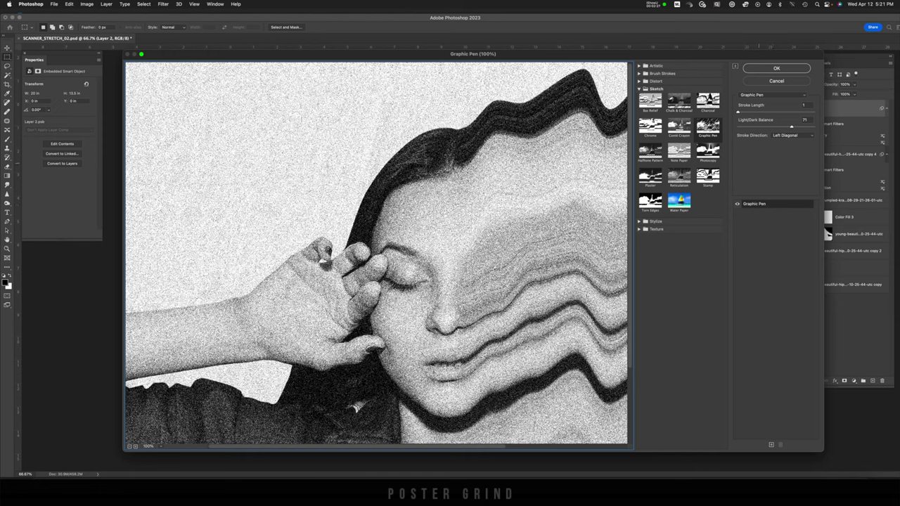
{"action": "left_click_drag", "start_coordinate": [792, 127], "coordinate": [814, 127]}
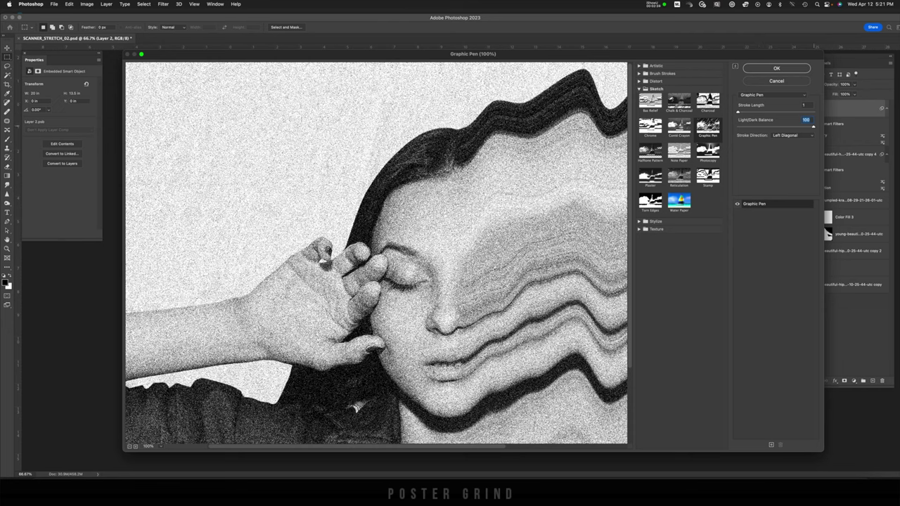
{"action": "key", "text": "Tab"}
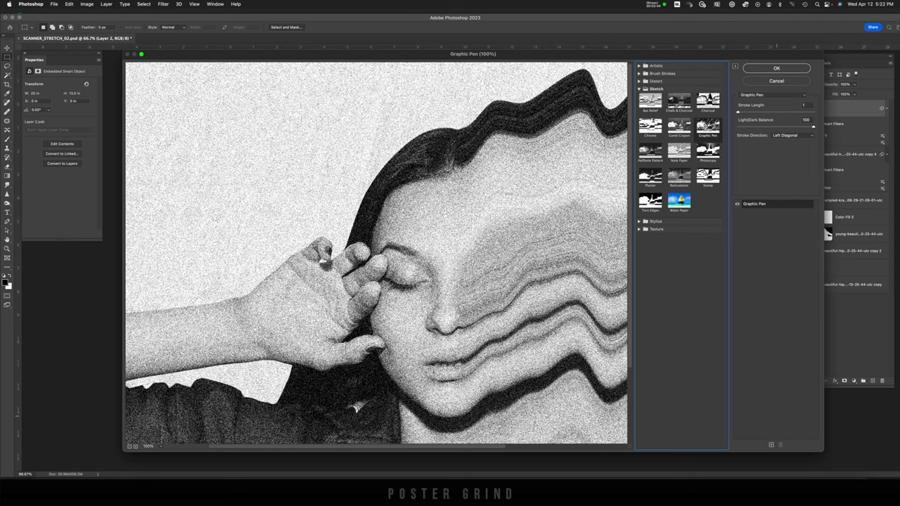
Stack a Halftone Pattern effect over the Graphic Pen effect with size 1, contrast 5 and the Dot pattern, and apply both.
{"action": "left_click", "coordinate": [771, 445]}
{"action": "left_click", "coordinate": [650, 152]}
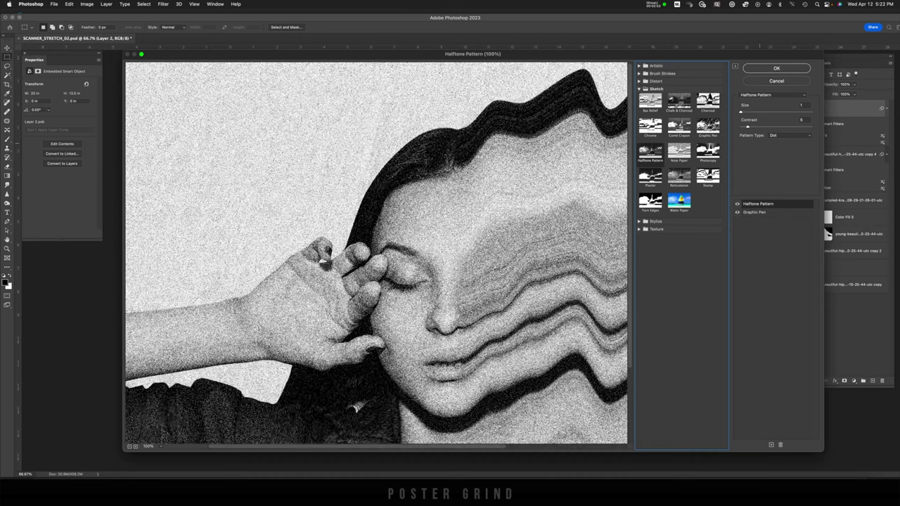
{"action": "left_click", "coordinate": [741, 113]}
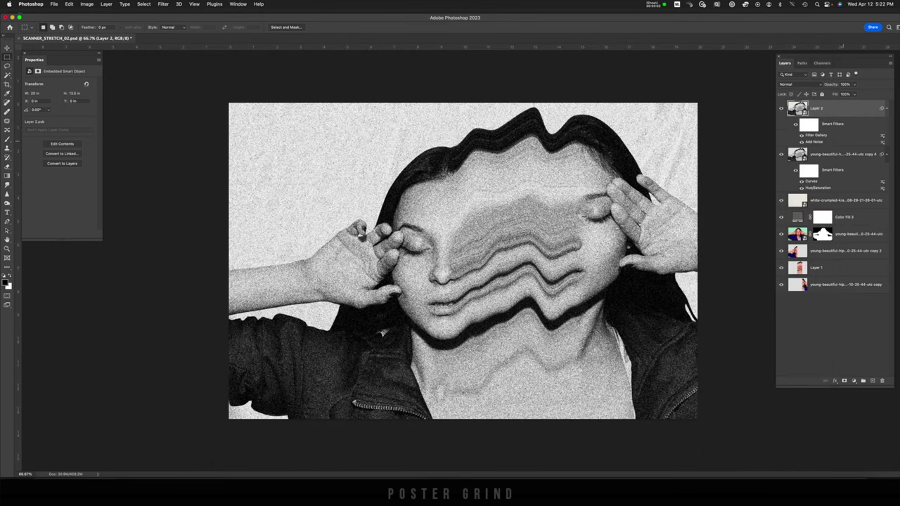
Duplicate the filtered smart object and delete the Filter Gallery smart filter from the copy.
{"action": "key", "text": "super+j"}
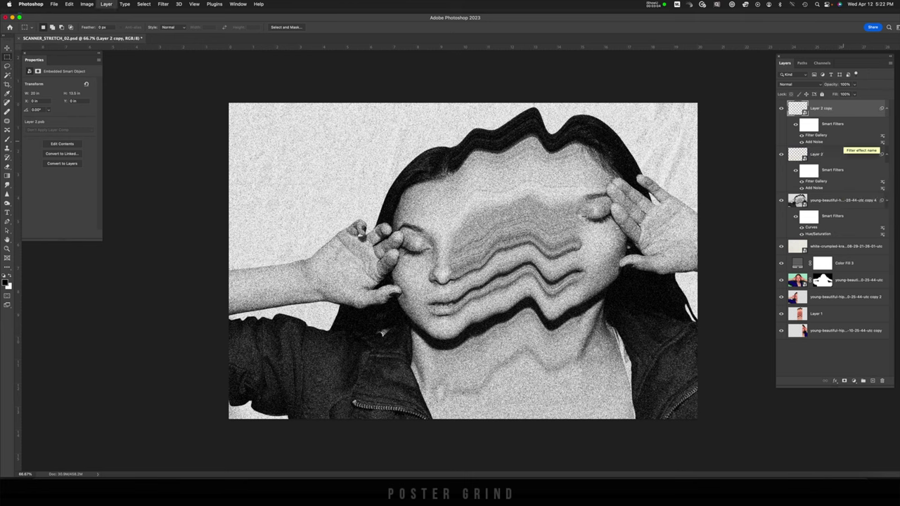
{"action": "right_click", "coordinate": [825, 136]}
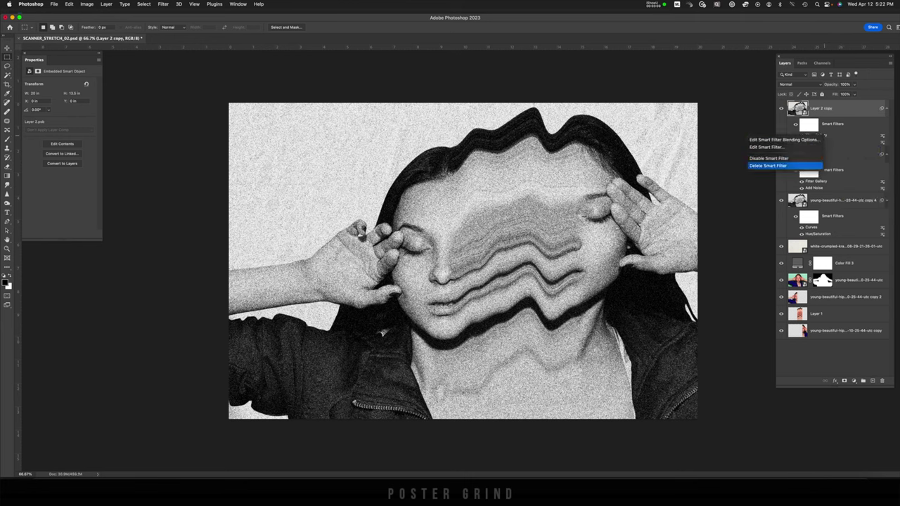
{"action": "left_click", "coordinate": [767, 165]}
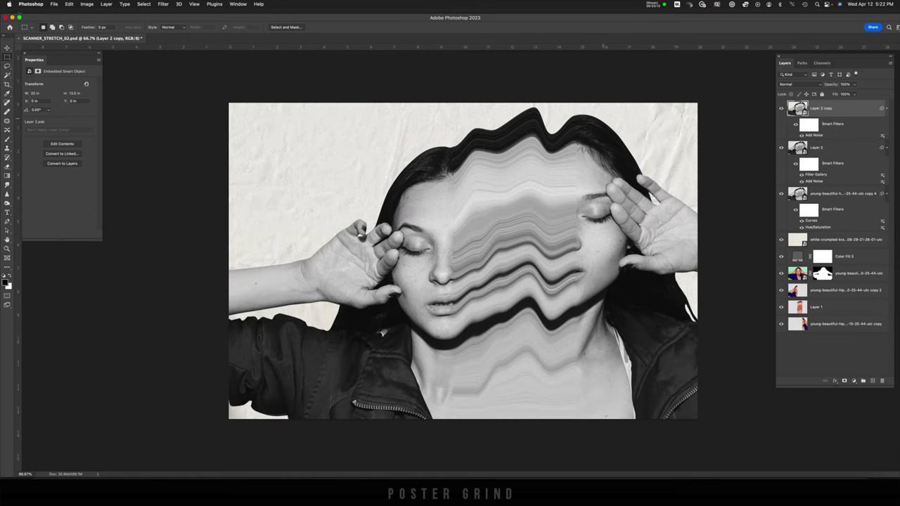
Apply a single Photocopy filter to the duplicate with detail 7 and darkness 8, removing the stacked Halftone Pattern effect.
{"action": "left_click", "coordinate": [163, 4]}
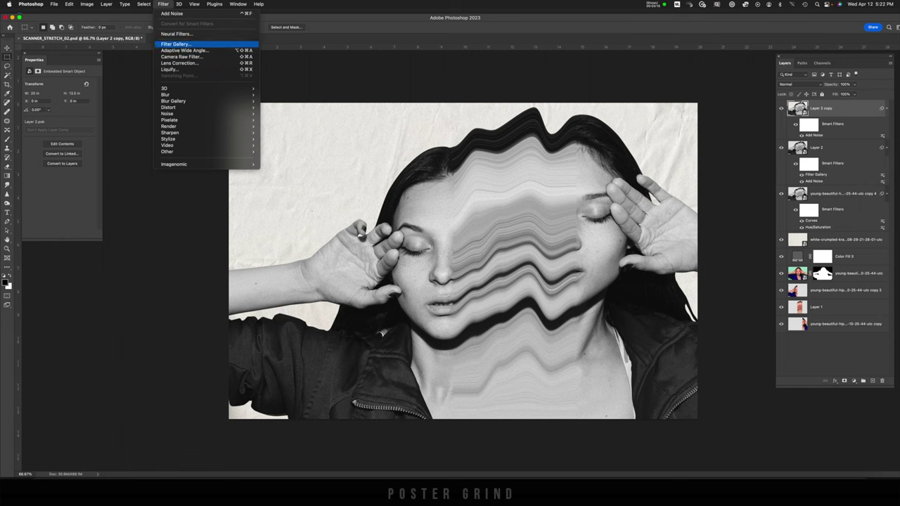
{"action": "left_click", "coordinate": [176, 43]}
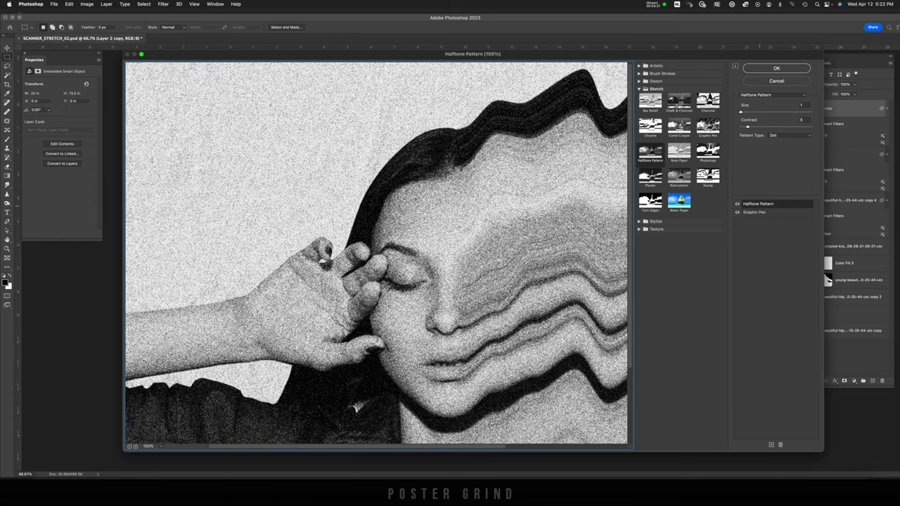
{"action": "left_click", "coordinate": [781, 445]}
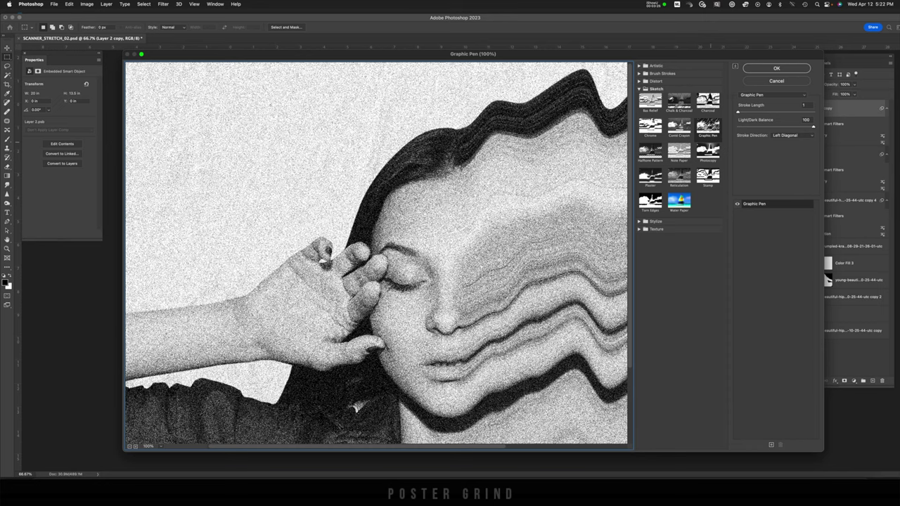
{"action": "left_click", "coordinate": [707, 150]}
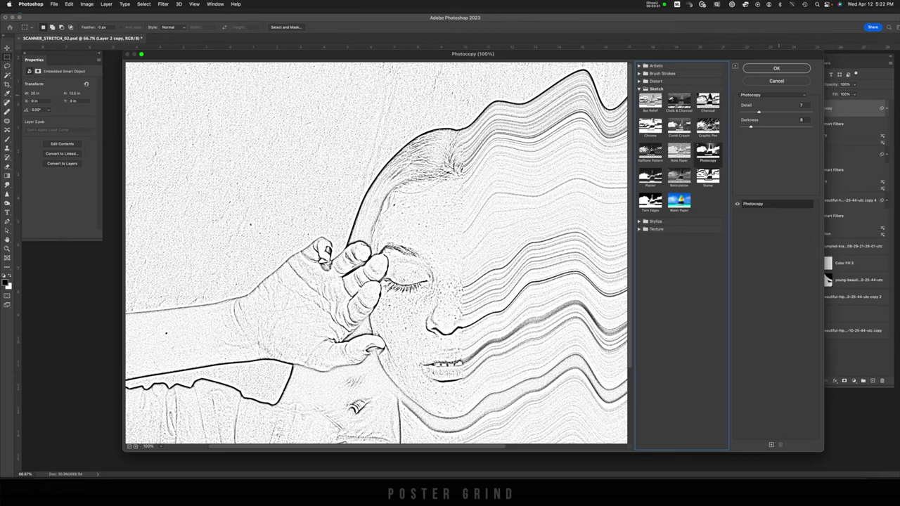
{"action": "left_click", "coordinate": [776, 68]}
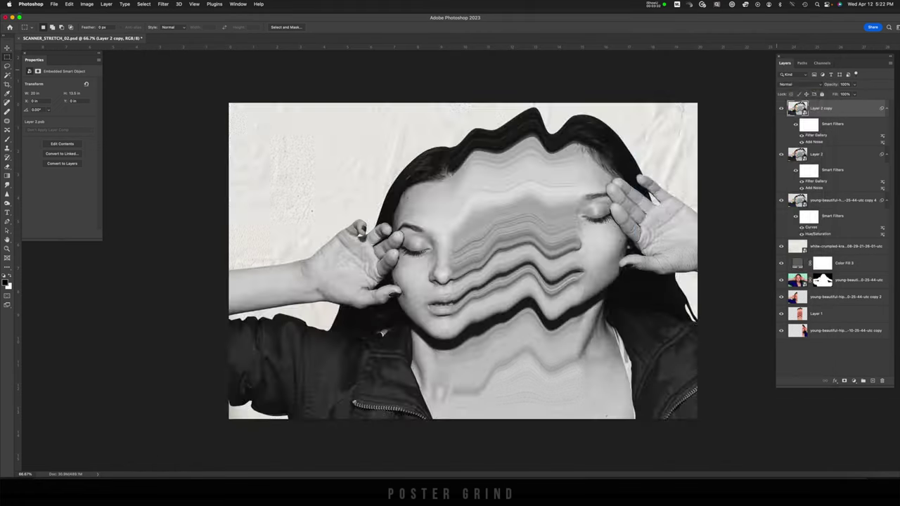
Set the Photocopy layer's blend mode to Overlay and reduce its opacity to 85%.
{"action": "left_click", "coordinate": [798, 84]}
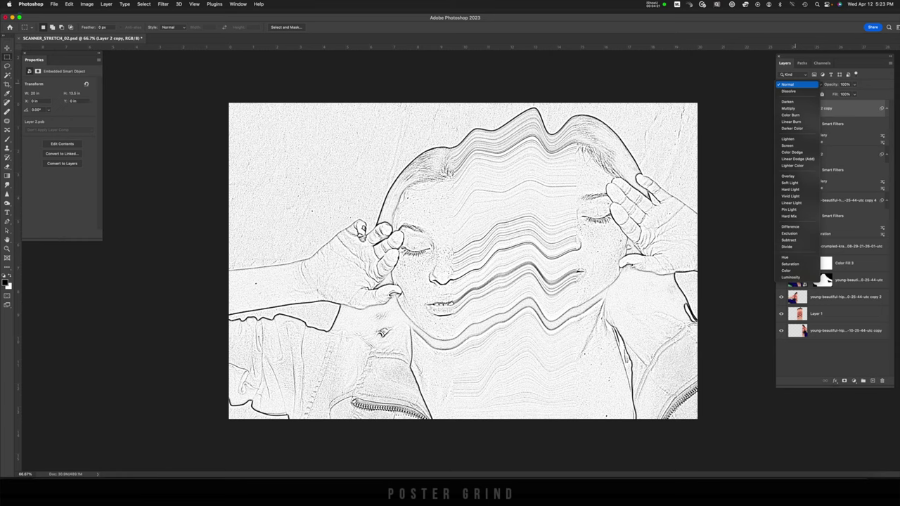
{"action": "key", "text": "Down"}
{"action": "key", "text": "Down"}
{"action": "key", "text": "Down"}
{"action": "key", "text": "Down"}
{"action": "key", "text": "Down"}
{"action": "key", "text": "Down"}
{"action": "key", "text": "Down"}
{"action": "key", "text": "Down"}
{"action": "key", "text": "Down"}
{"action": "key", "text": "Down"}
{"action": "key", "text": "Down"}
{"action": "key", "text": "Down"}
{"action": "key", "text": "Return"}
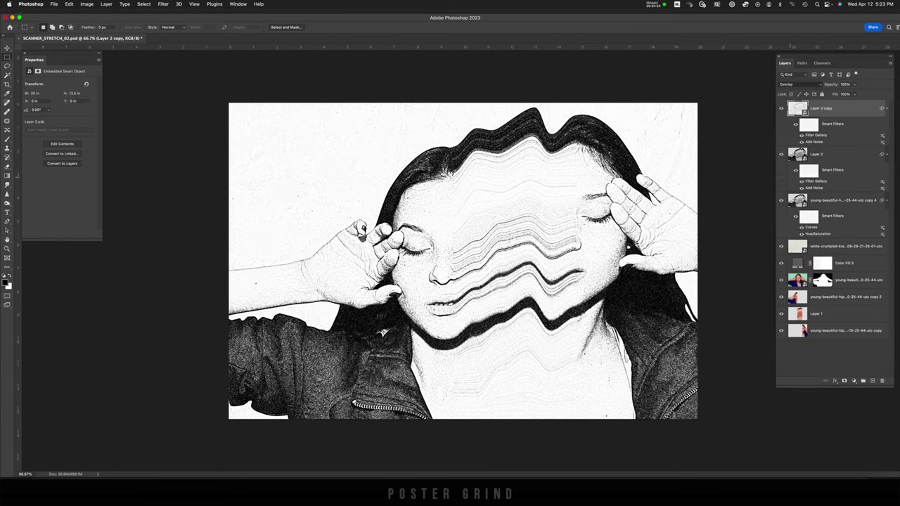
{"action": "left_click", "coordinate": [856, 94]}
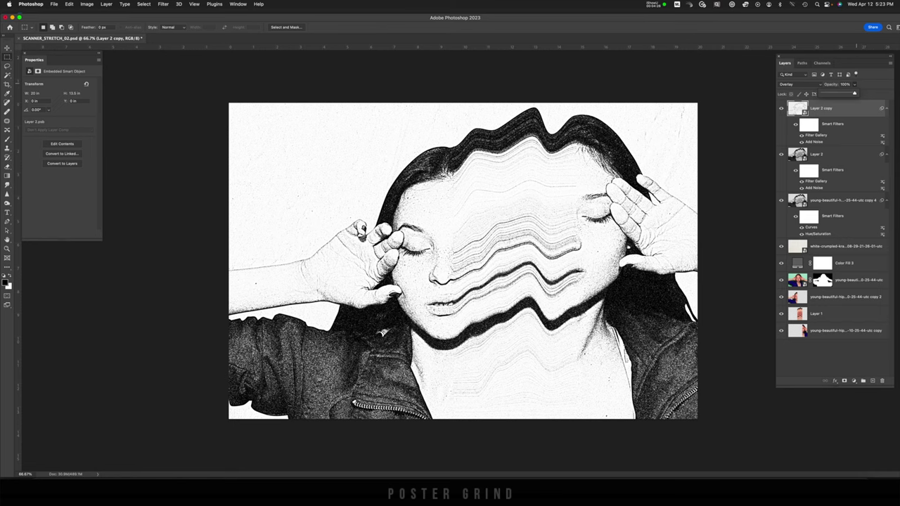
{"action": "left_click_drag", "start_coordinate": [855, 94], "coordinate": [848, 94]}
Lower the opacity of the Graphic Pen layer directly beneath the Photocopy layer.
{"action": "left_click", "coordinate": [816, 154]}
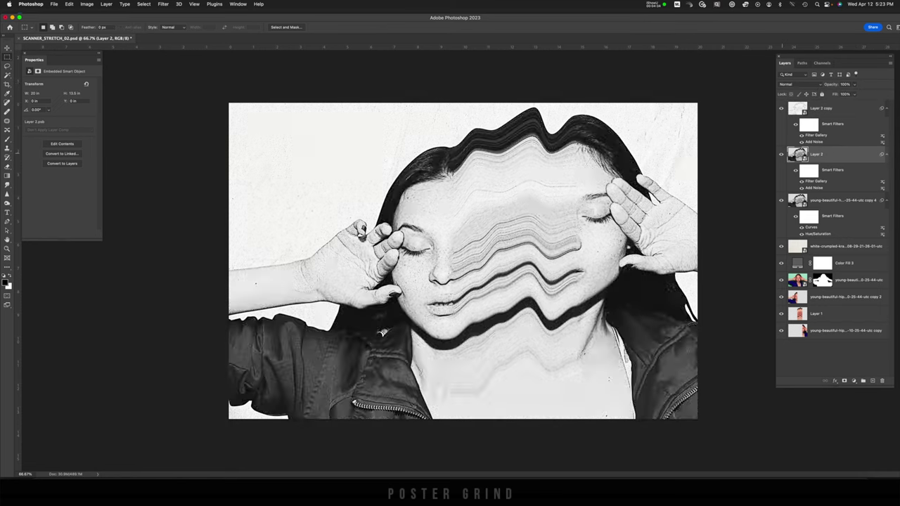
{"action": "left_click", "coordinate": [855, 84]}
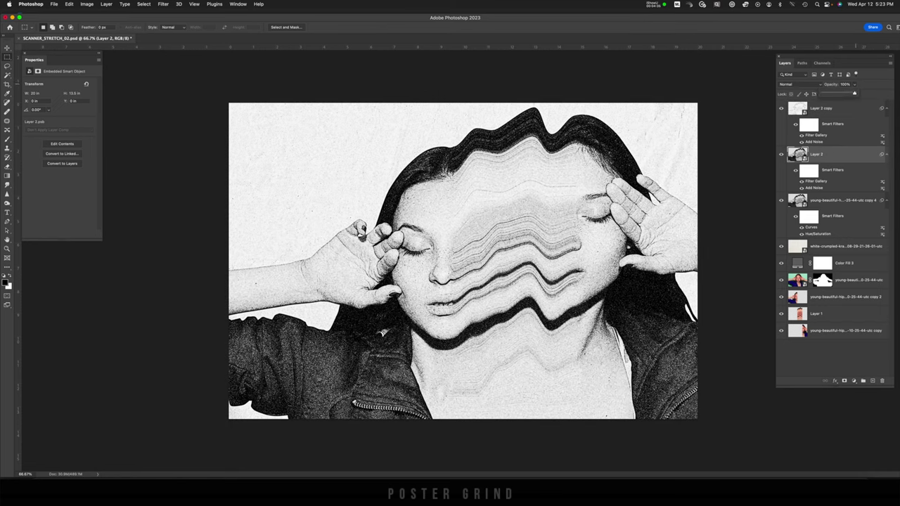
{"action": "left_click_drag", "start_coordinate": [855, 93], "coordinate": [844, 93]}
Group the Photocopy layer, the Graphic Pen layer and the black-and-white portrait smart object together.
{"action": "left_click", "coordinate": [833, 109]}
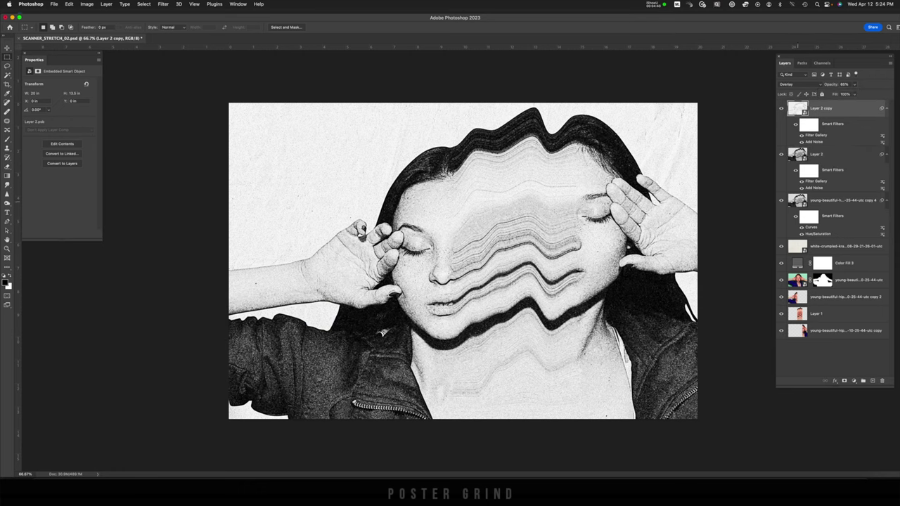
{"action": "left_click", "coordinate": [799, 201], "text": "shift"}
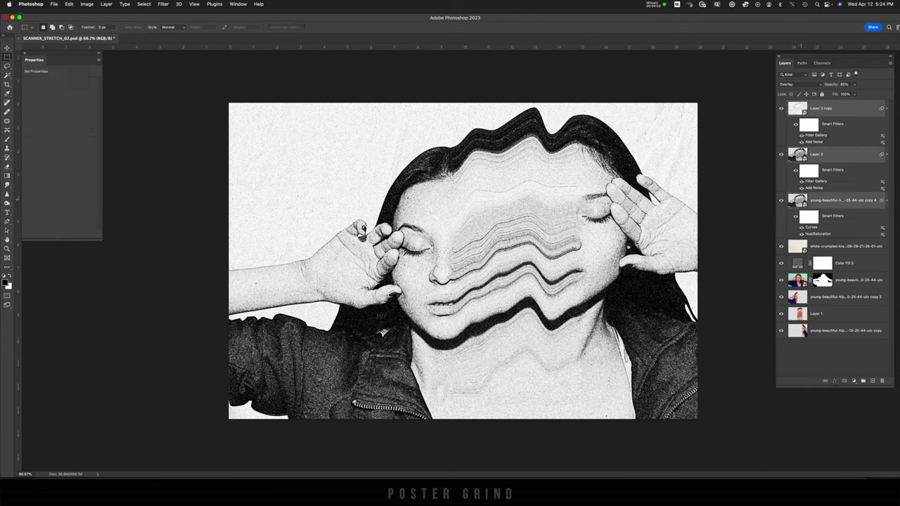
{"action": "key", "text": "super+g"}
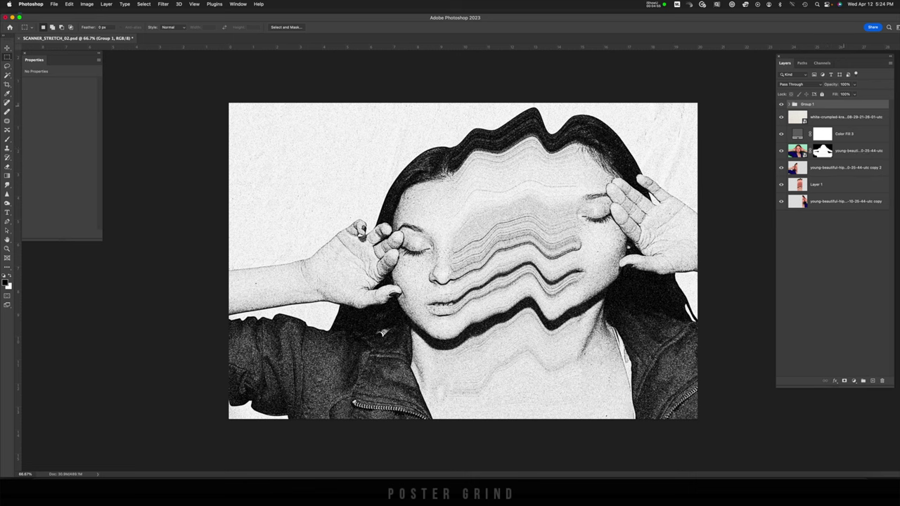
Reveal the paper texture through the group by splitting its Blend If underlying white slider to 232 / 255.
{"action": "double_click", "coordinate": [844, 105]}
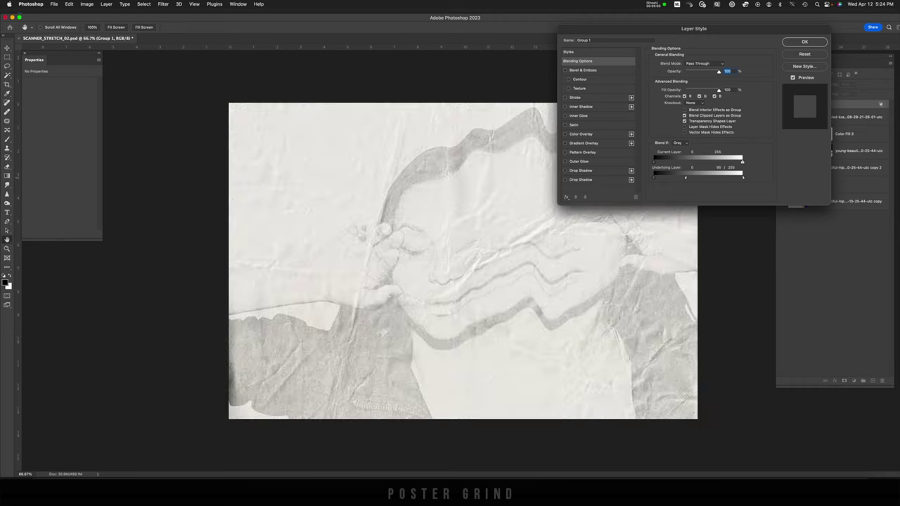
{"action": "left_click_drag", "start_coordinate": [690, 178], "coordinate": [708, 177]}
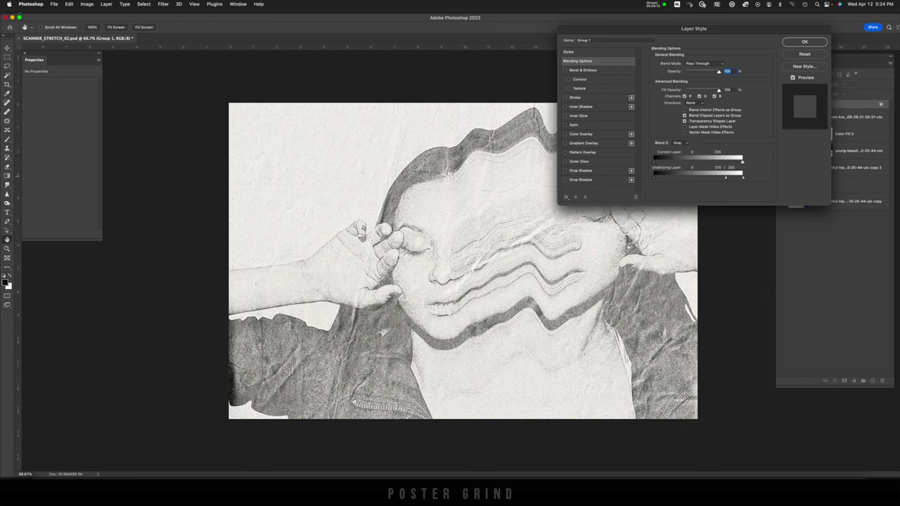
{"action": "left_click_drag", "start_coordinate": [727, 177], "coordinate": [733, 178]}
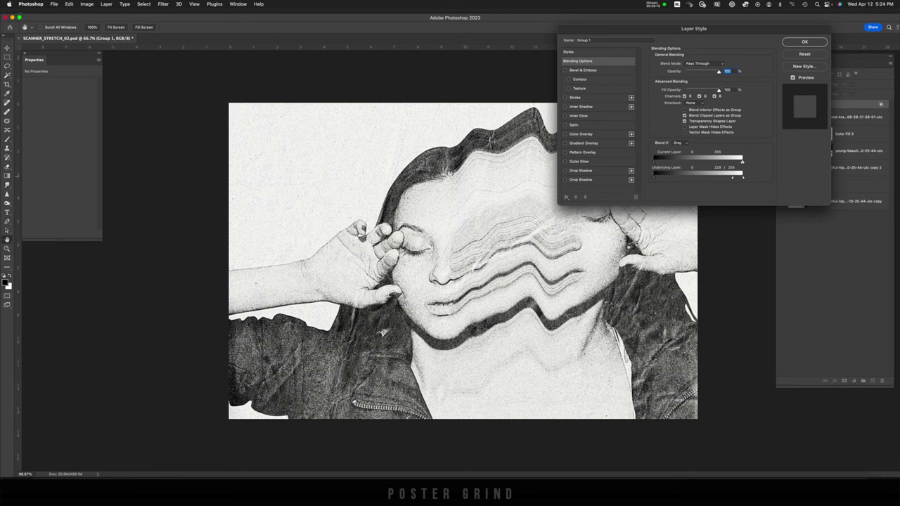
{"action": "left_click_drag", "start_coordinate": [733, 177], "coordinate": [734, 178]}
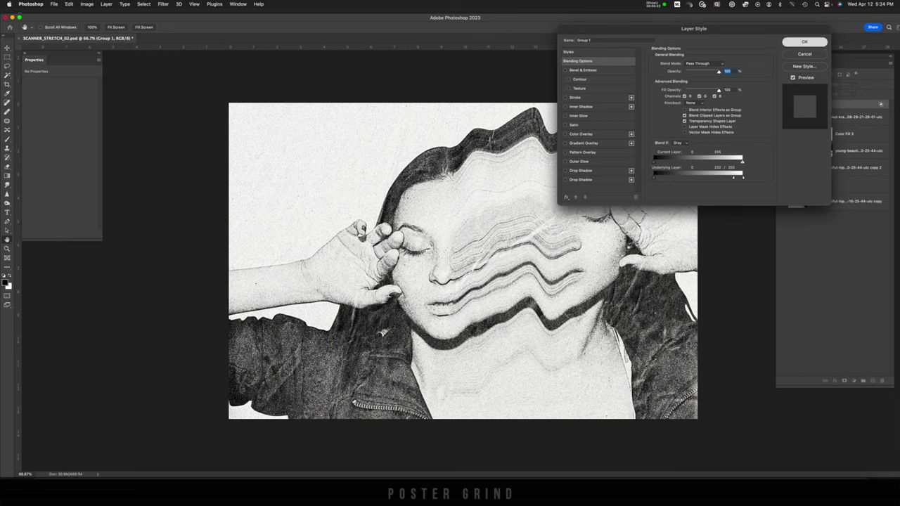
{"action": "key", "text": "Return"}
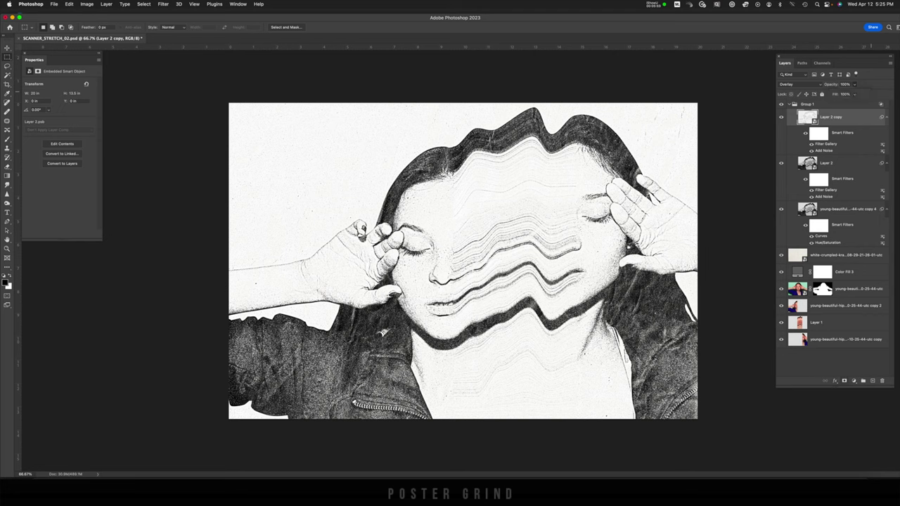
Add a layer mask to the Photocopy layer and brush black at 6% flow over the bent arm and jacket.
{"action": "left_click", "coordinate": [854, 380]}
{"action": "key", "text": "b"}
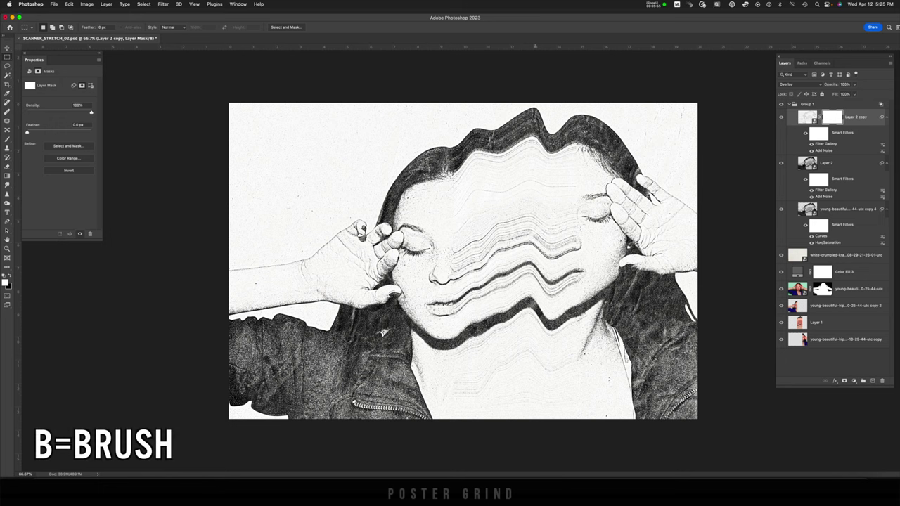
{"action": "key", "text": "b"}
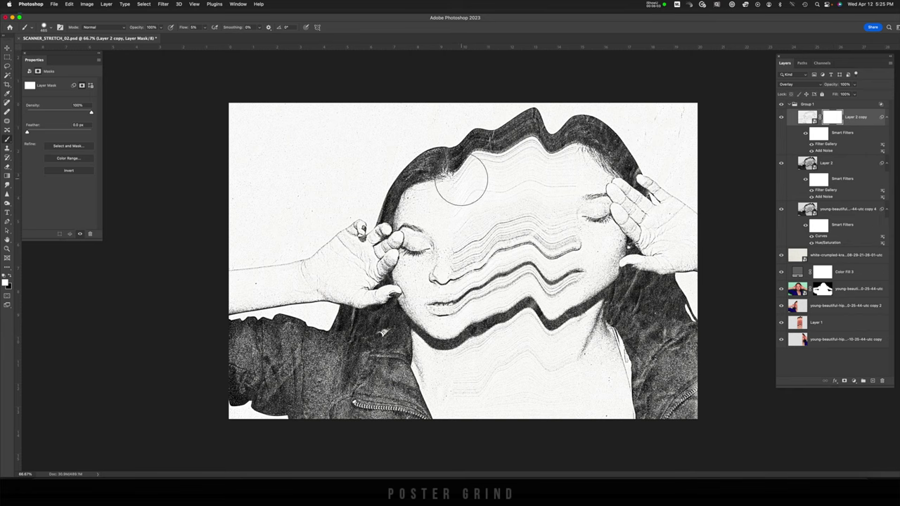
{"action": "key", "text": "x"}
{"action": "left_click_drag", "start_coordinate": [360, 280], "coordinate": [318, 375]}
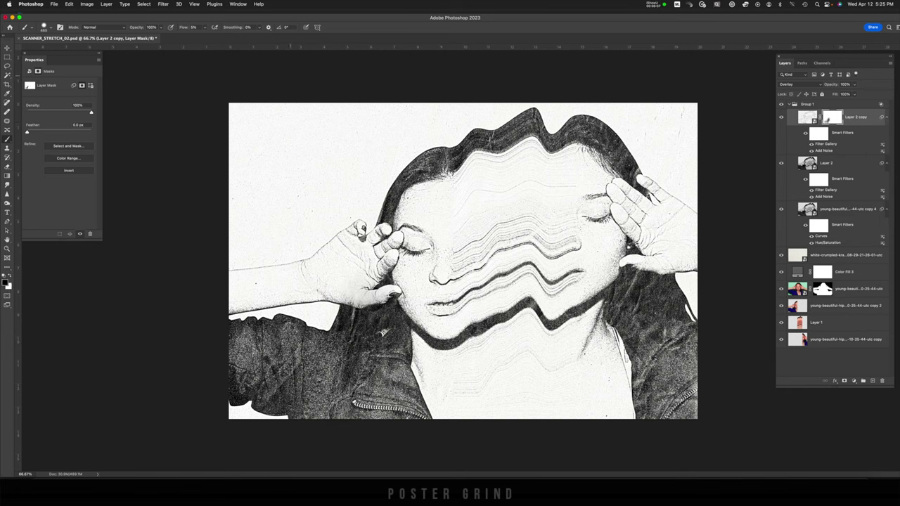
Raise the brush flow to 18% and paint black on the Photocopy mask across the background, hair, jacket and neck.
{"action": "left_click", "coordinate": [205, 27]}
{"action": "left_click_drag", "start_coordinate": [204, 36], "coordinate": [212, 37]}
{"action": "mouse_move", "coordinate": [249, 368]}
{"action": "left_mouse_down"}
{"action": "mouse_move", "coordinate": [361, 243]}
{"action": "mouse_move", "coordinate": [494, 132]}
{"action": "left_mouse_up"}
{"action": "mouse_move", "coordinate": [646, 300]}
{"action": "left_mouse_down"}
{"action": "mouse_move", "coordinate": [679, 388]}
{"action": "mouse_move", "coordinate": [714, 377]}
{"action": "left_mouse_up"}
{"action": "mouse_move", "coordinate": [685, 376]}
{"action": "left_mouse_down"}
{"action": "mouse_move", "coordinate": [673, 201]}
{"action": "mouse_move", "coordinate": [268, 217]}
{"action": "mouse_move", "coordinate": [354, 252]}
{"action": "mouse_move", "coordinate": [380, 281]}
{"action": "mouse_move", "coordinate": [774, 261]}
{"action": "mouse_move", "coordinate": [563, 210]}
{"action": "mouse_move", "coordinate": [436, 394]}
{"action": "left_mouse_up"}
{"action": "left_click_drag", "start_coordinate": [524, 302], "coordinate": [485, 379]}
Lower the brush flow to 13% and paint white on the mask over the neck, forehead, hands and background.
{"action": "left_click", "coordinate": [204, 27]}
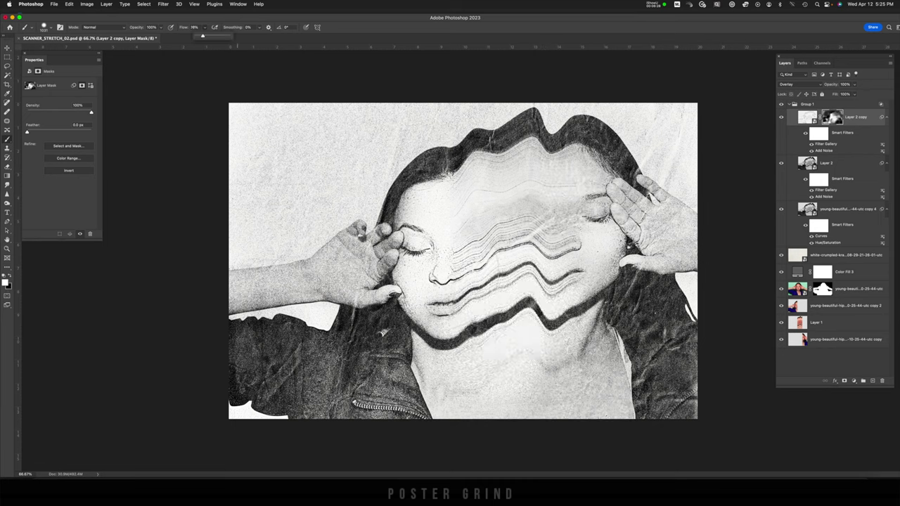
{"action": "left_click_drag", "start_coordinate": [204, 36], "coordinate": [200, 36]}
{"action": "mouse_move", "coordinate": [588, 373]}
{"action": "left_mouse_down"}
{"action": "mouse_move", "coordinate": [626, 337]}
{"action": "mouse_move", "coordinate": [592, 369]}
{"action": "left_mouse_up"}
{"action": "left_click_drag", "start_coordinate": [555, 193], "coordinate": [510, 188]}
{"action": "left_click_drag", "start_coordinate": [341, 253], "coordinate": [274, 271]}
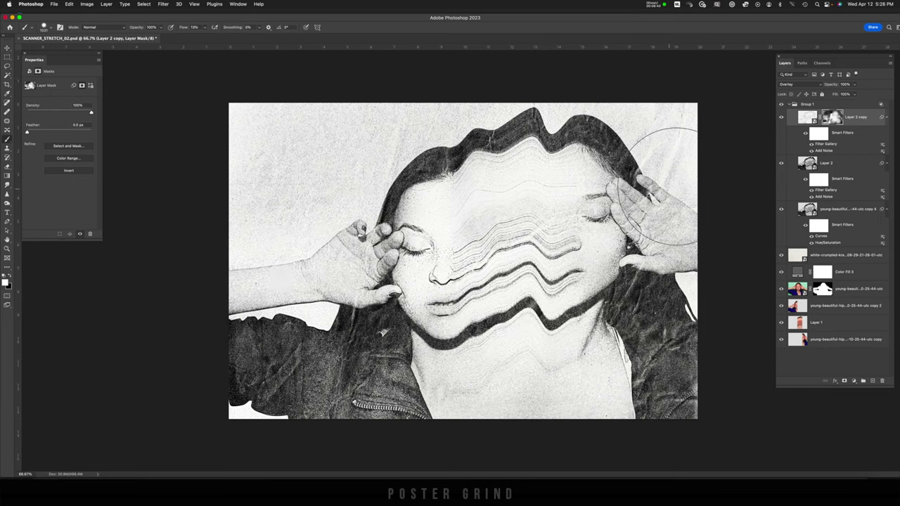
{"action": "left_click_drag", "start_coordinate": [677, 188], "coordinate": [671, 208]}
{"action": "left_click_drag", "start_coordinate": [306, 176], "coordinate": [288, 158]}
Switch from the mask to the Photocopy layer's content, select the enclosing group and collapse it.
{"action": "left_click", "coordinate": [808, 118]}
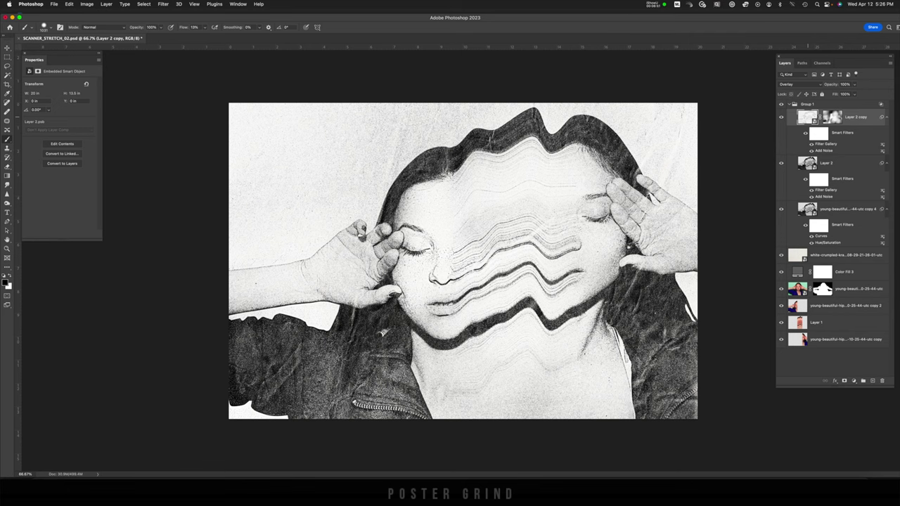
{"action": "left_click", "coordinate": [793, 104]}
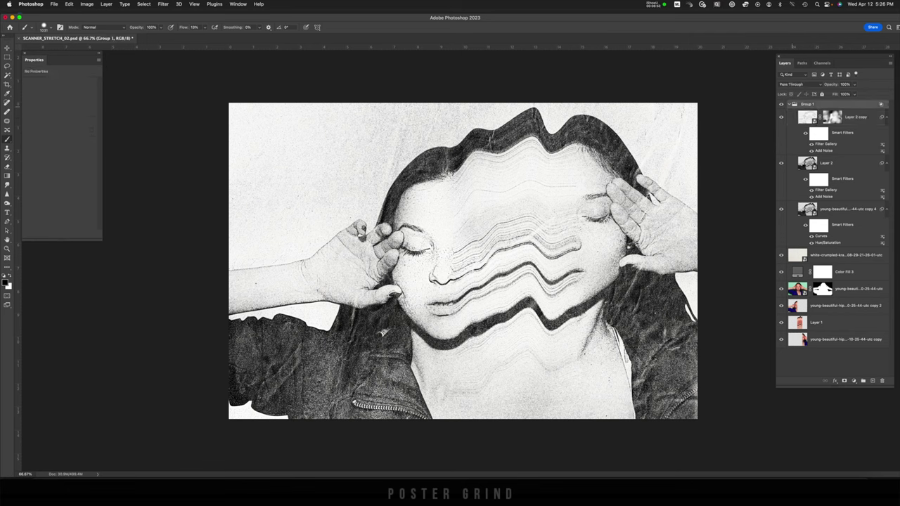
{"action": "left_click", "coordinate": [789, 104]}
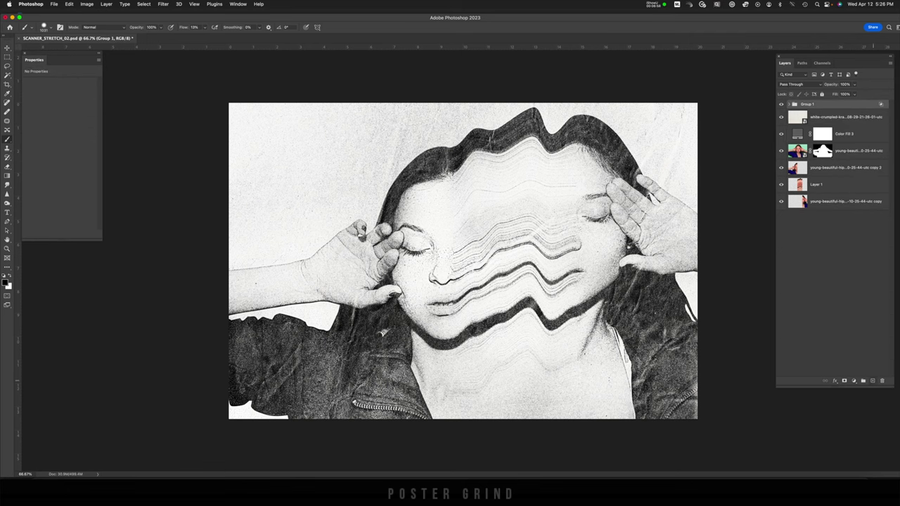
Stamp all visible layers into a new merged layer above the group and convert it to a smart object.
{"action": "key", "text": "super+alt+shift+e"}
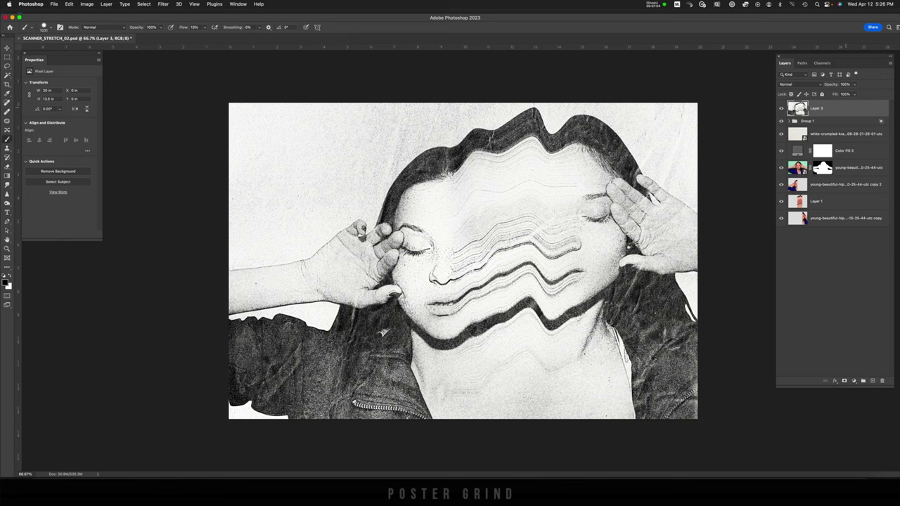
{"action": "right_click", "coordinate": [844, 107]}
{"action": "left_click", "coordinate": [794, 225]}
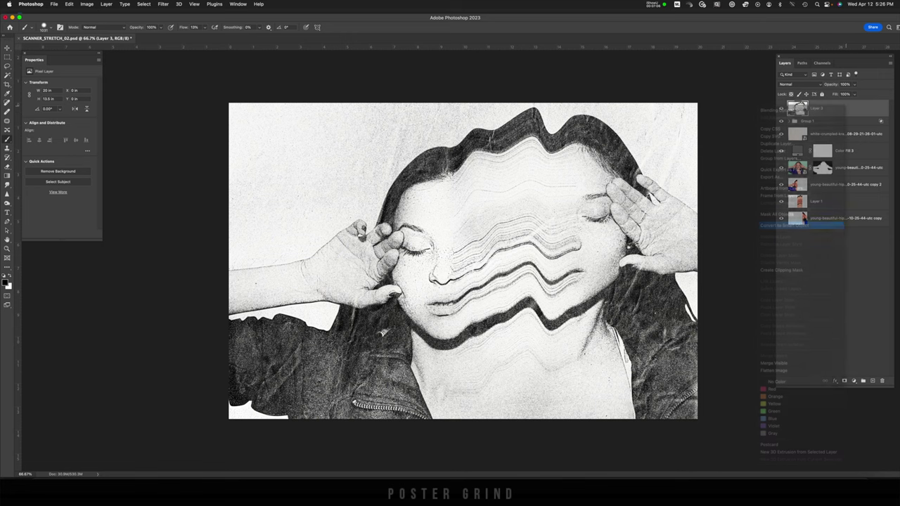
Open the Camera Raw Filter on the merged smart object and set Texture to +17, Clarity to +60 and Shadows to -39.
{"action": "left_click", "coordinate": [194, 4]}
{"action": "mouse_move", "coordinate": [163, 4]}
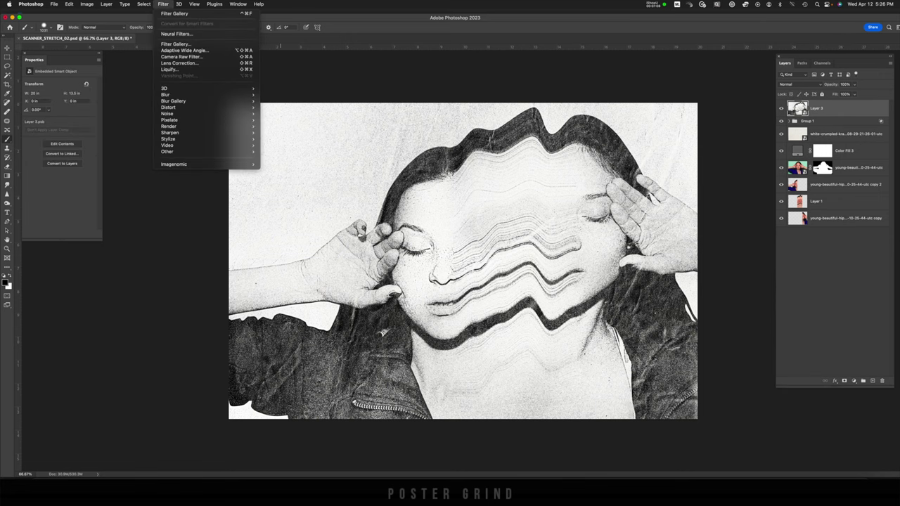
{"action": "left_click", "coordinate": [181, 56]}
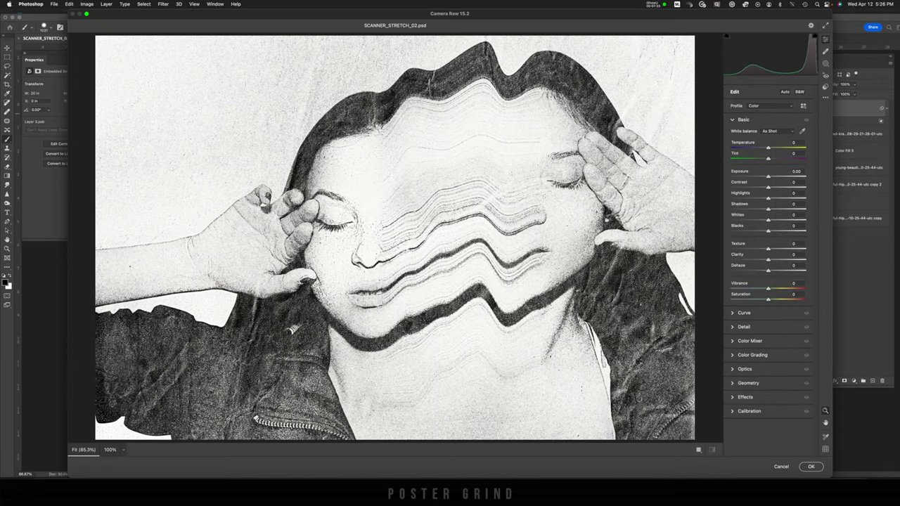
{"action": "left_click_drag", "start_coordinate": [769, 249], "coordinate": [790, 259]}
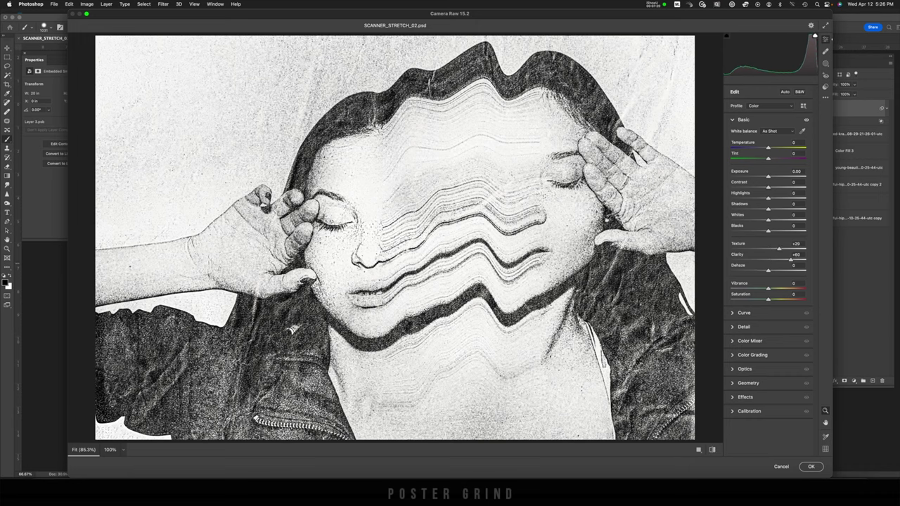
{"action": "left_click_drag", "start_coordinate": [779, 249], "coordinate": [774, 249]}
{"action": "mouse_move", "coordinate": [768, 209]}
{"action": "left_mouse_down"}
{"action": "mouse_move", "coordinate": [789, 209]}
{"action": "mouse_move", "coordinate": [754, 208]}
{"action": "left_mouse_up"}
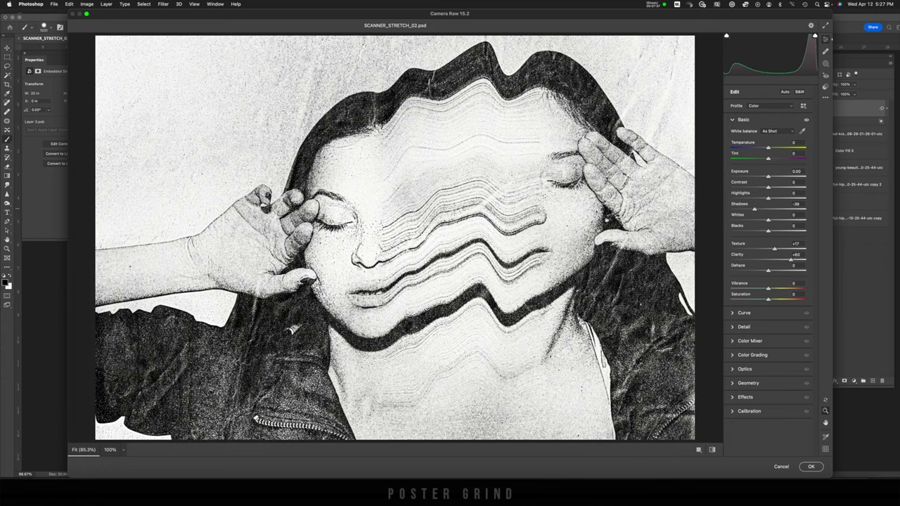